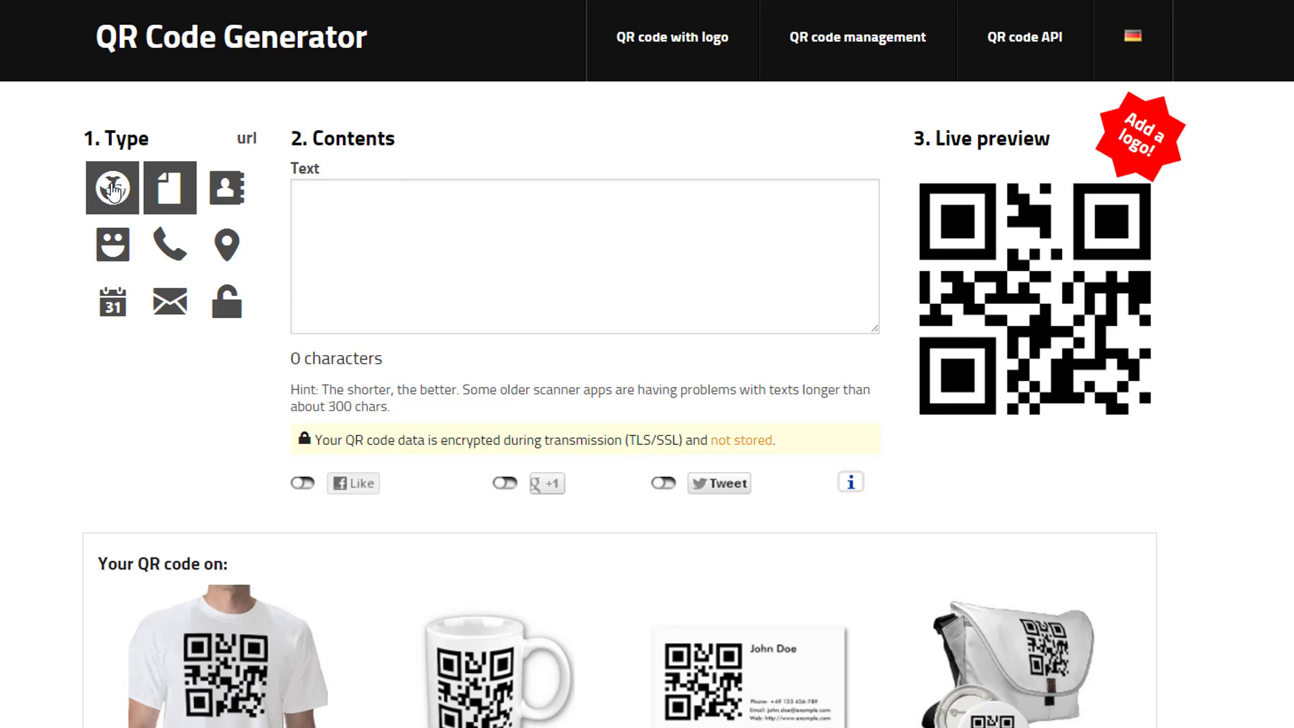
- Choose the website URL (globe) code type
click(112, 190)
click(398, 203)
text(h)
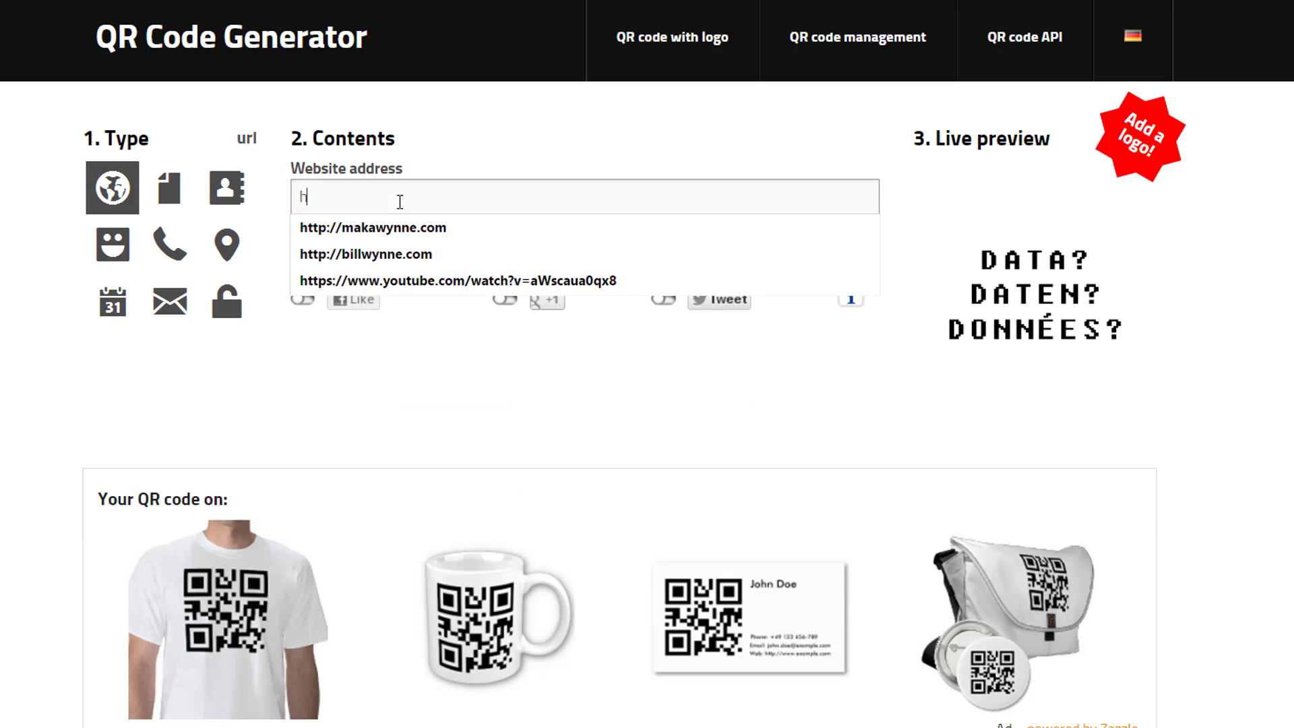
text(ttp:)
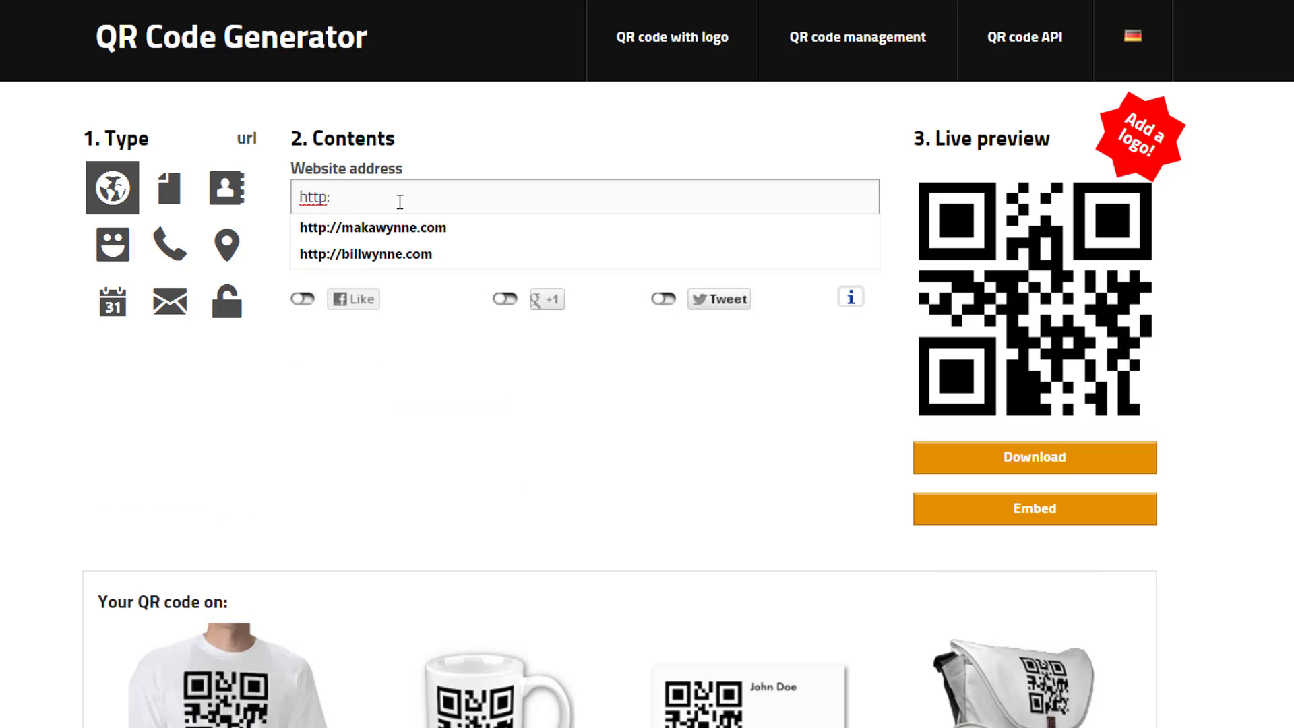
text(//)
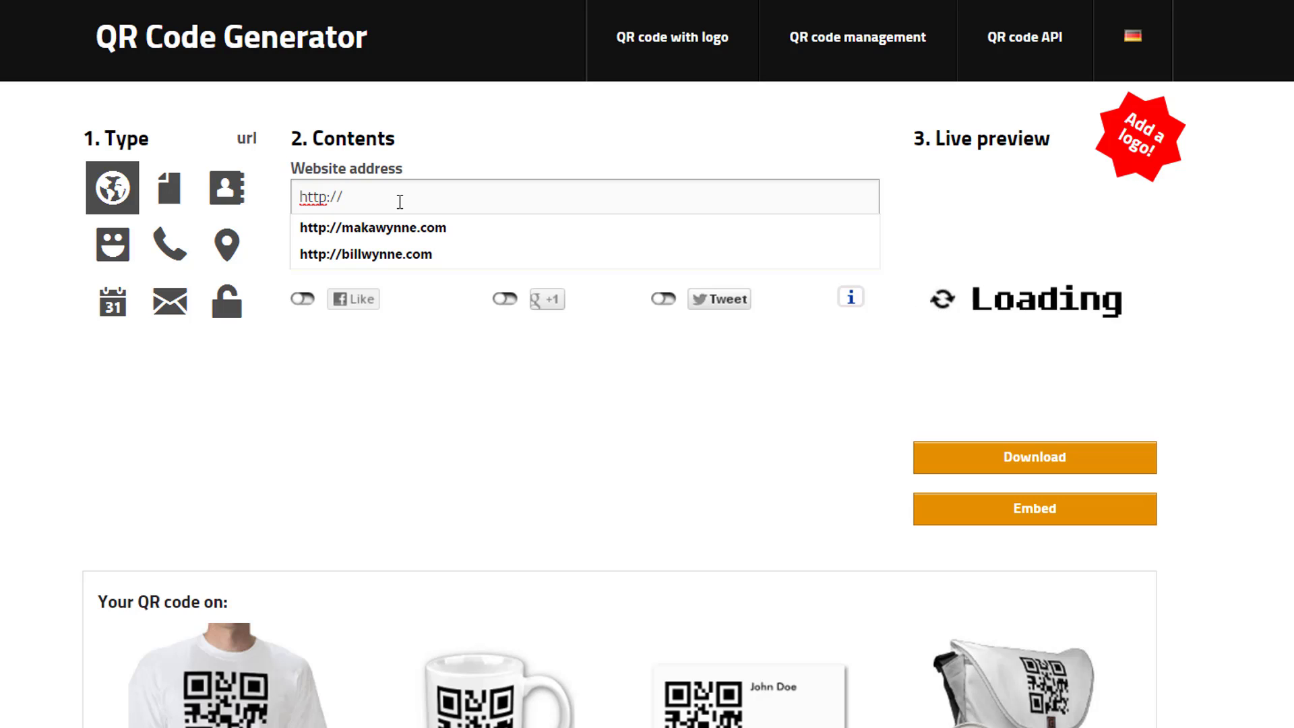
text(bill.)
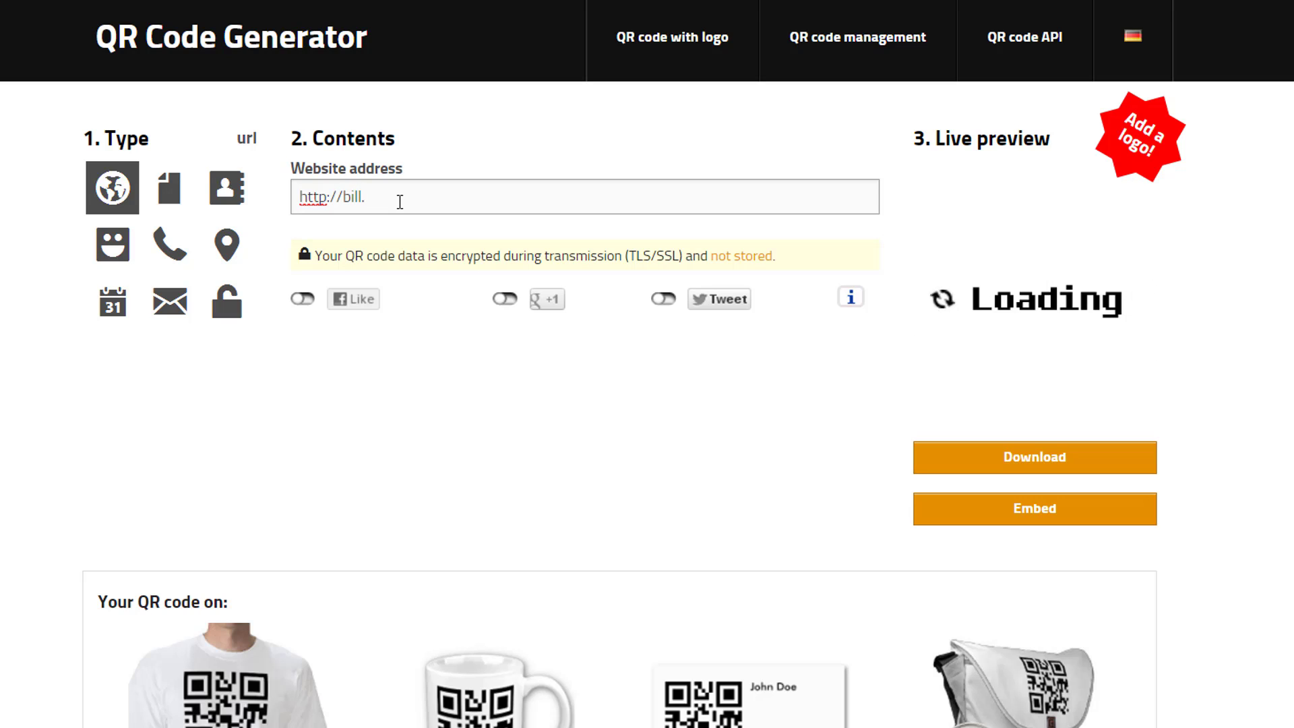
text(getprorewards.com)
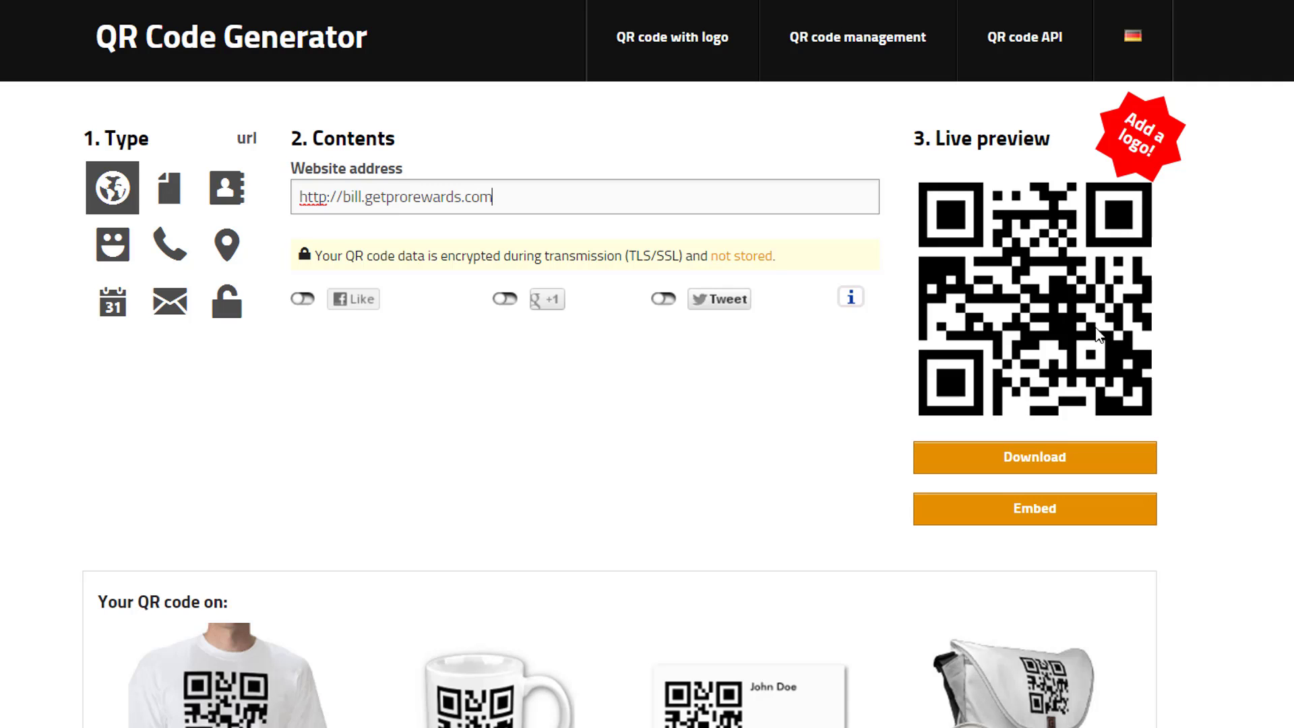
click(1009, 460)
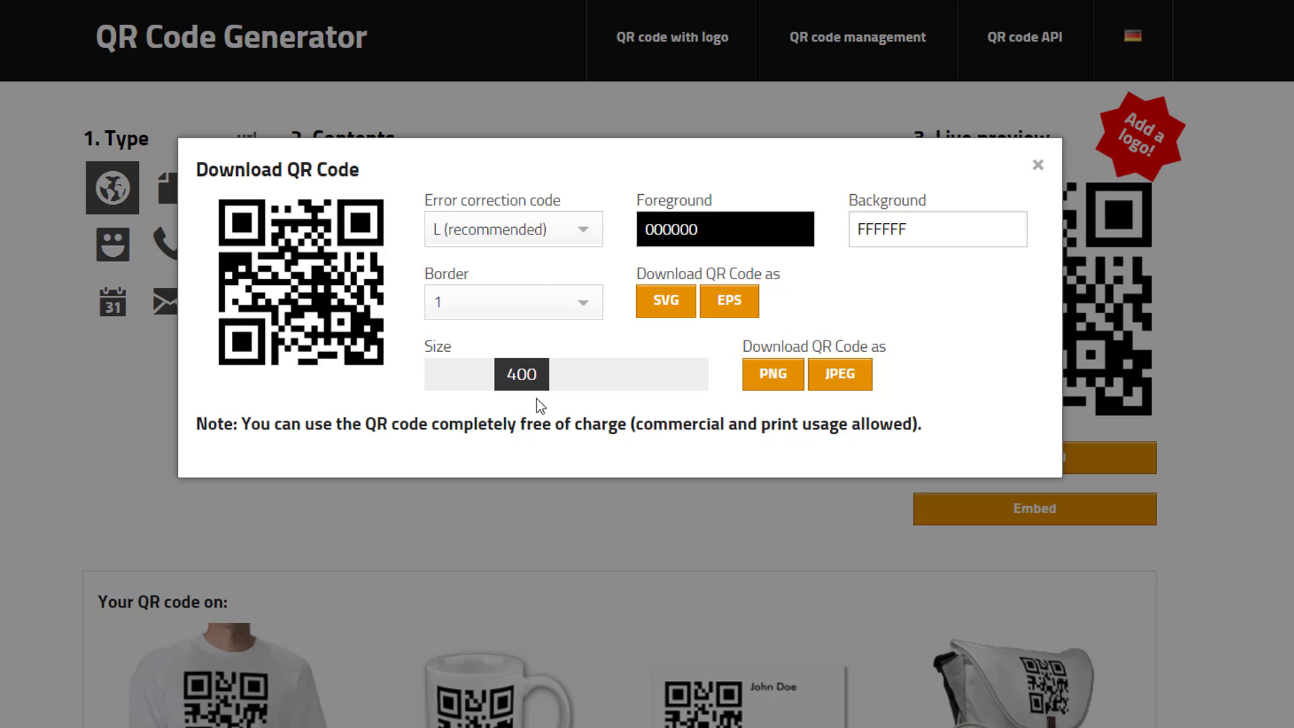
- Set the image size to 375, make the foreground red, and try a green background
mouse_move(532, 373)
mouse_down()
mouse_move(610, 382)
mouse_move(525, 384)
mouse_up()
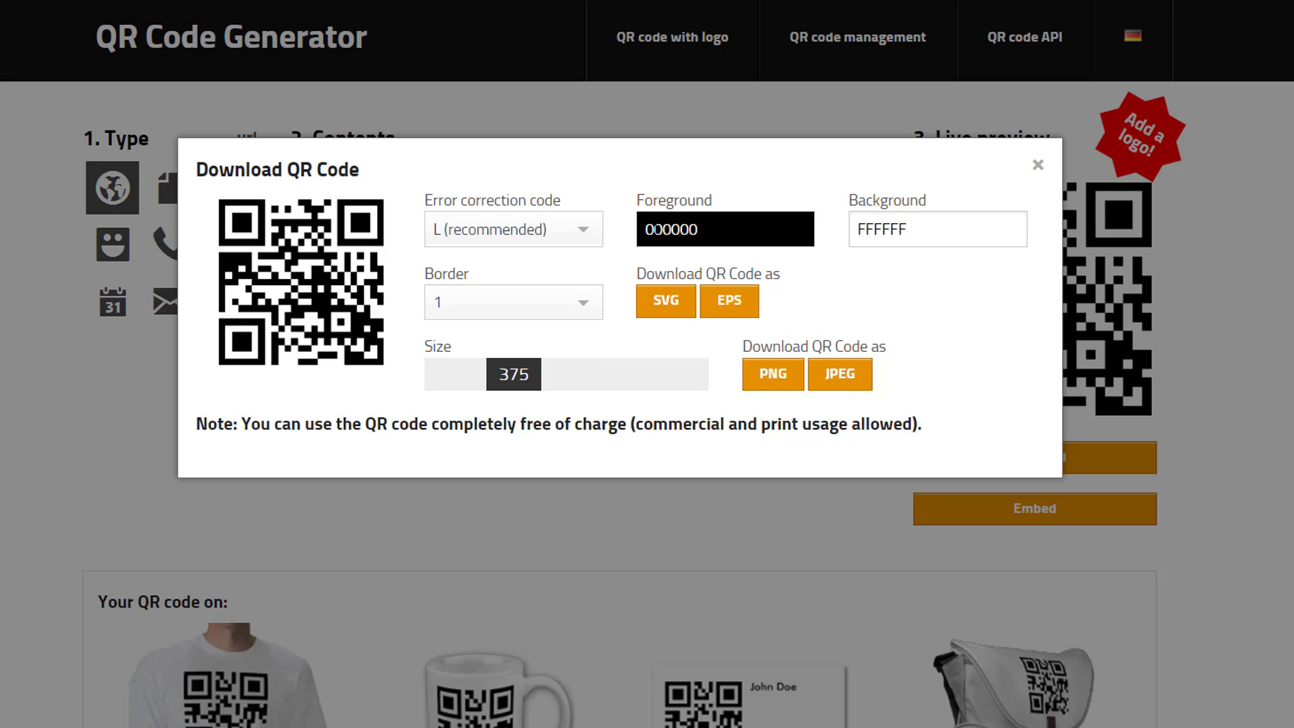
click(674, 233)
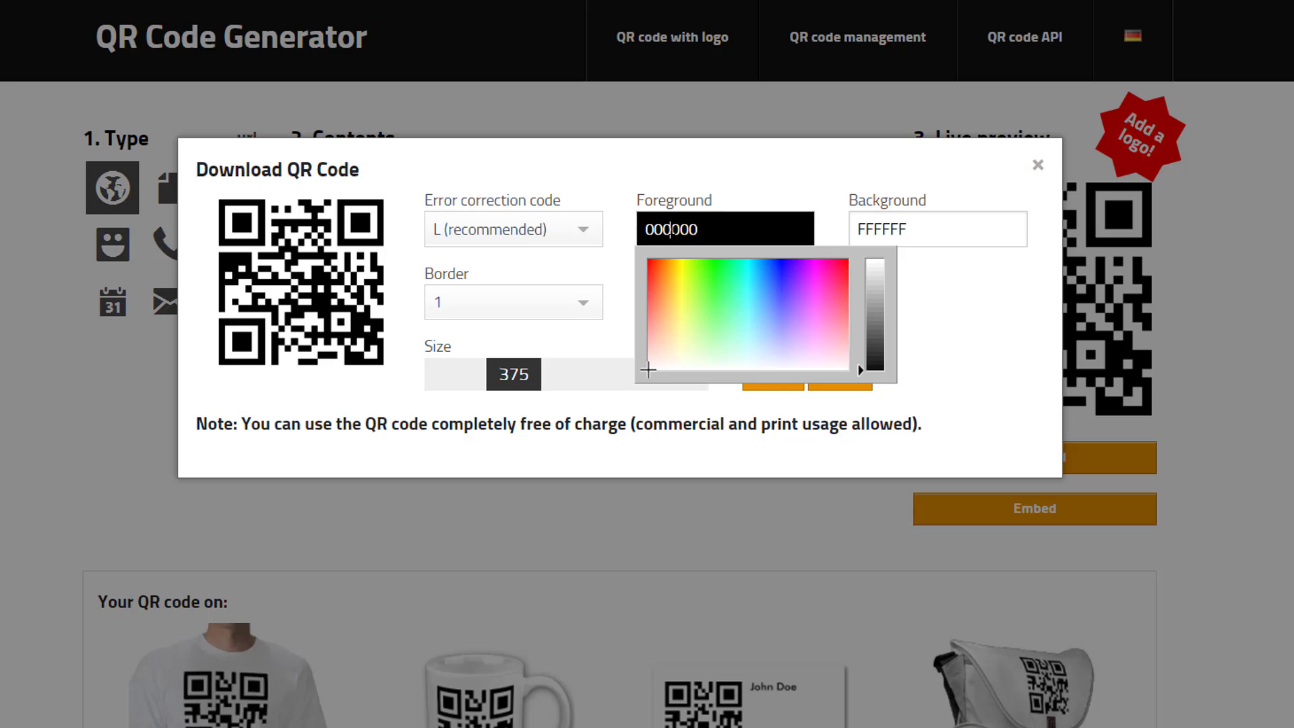
click(875, 276)
mouse_move(835, 271)
mouse_down()
mouse_move(817, 286)
mouse_move(847, 269)
mouse_up()
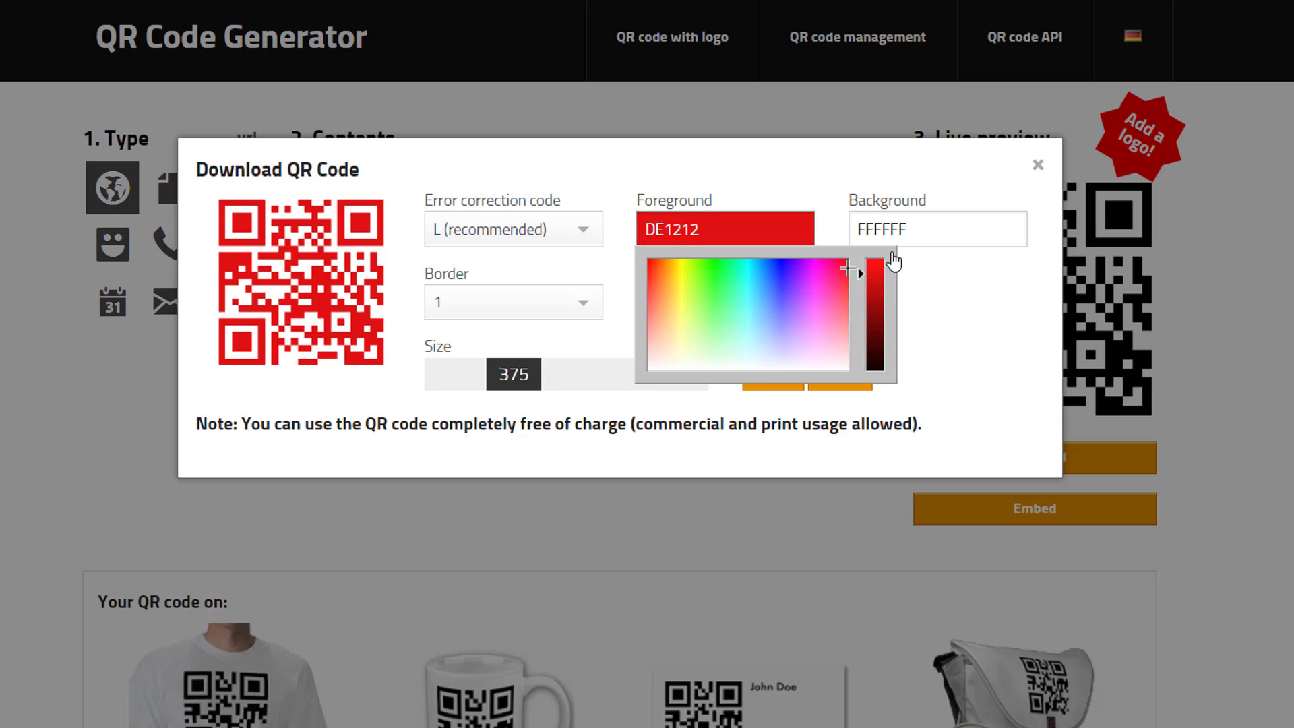
click(993, 296)
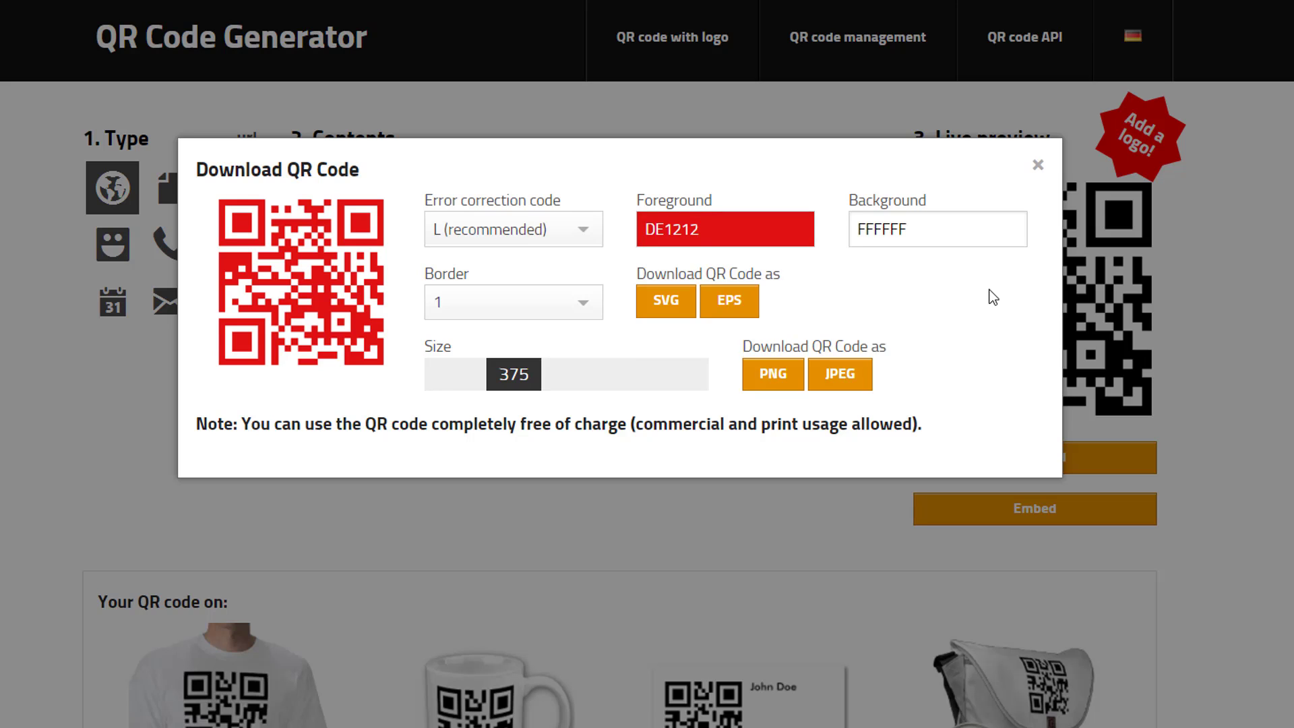
click(934, 226)
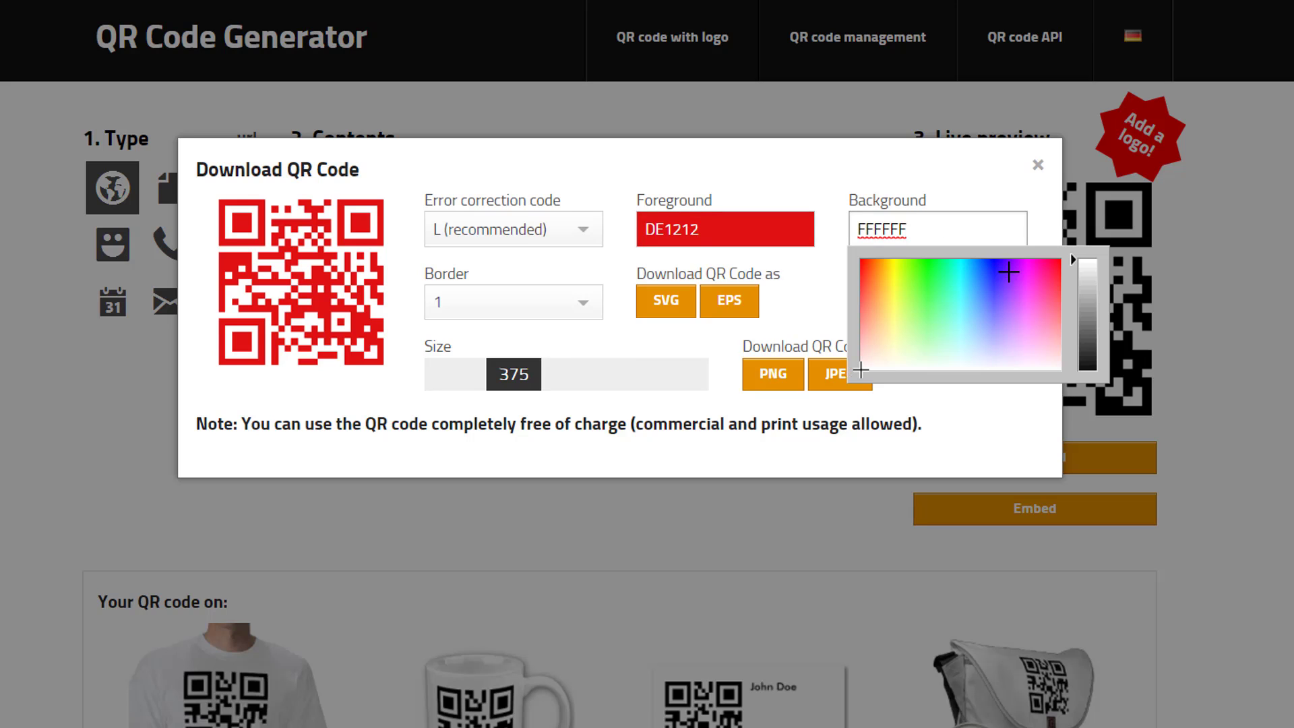
click(1038, 283)
click(924, 285)
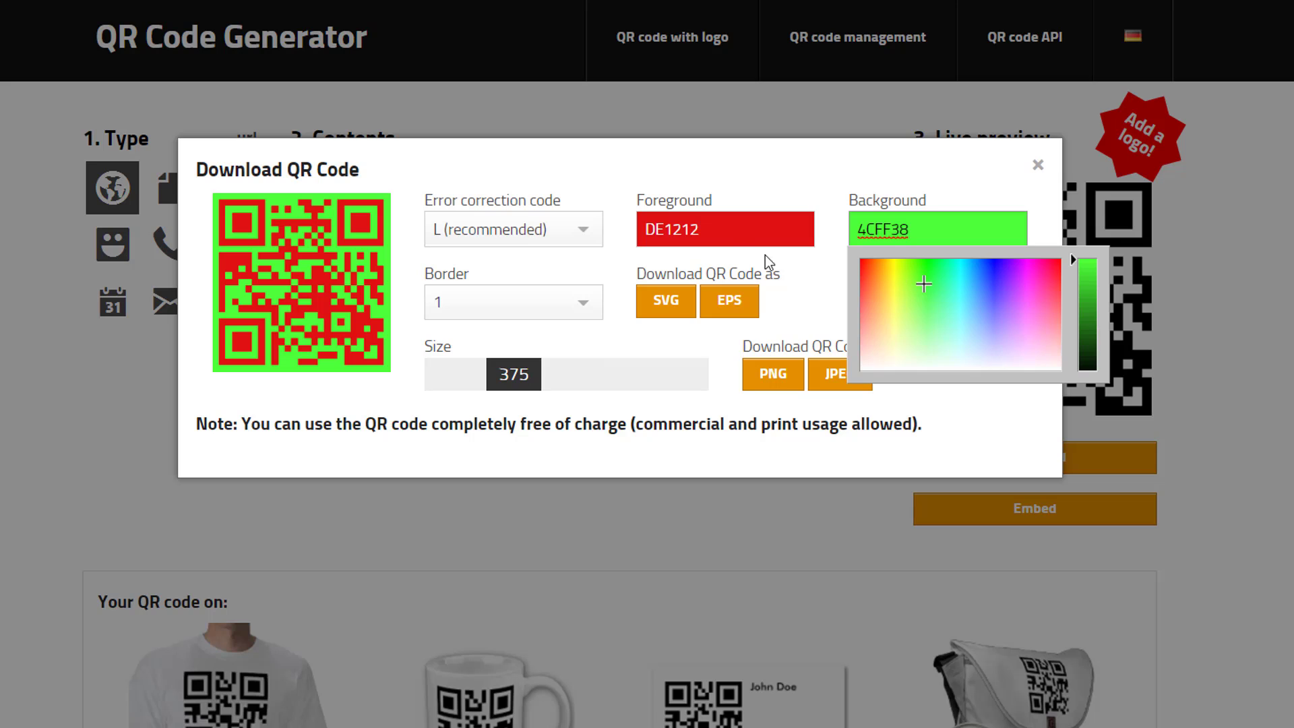
- Restore the foreground to red FF1515 and the background to white FFFFFF
click(723, 228)
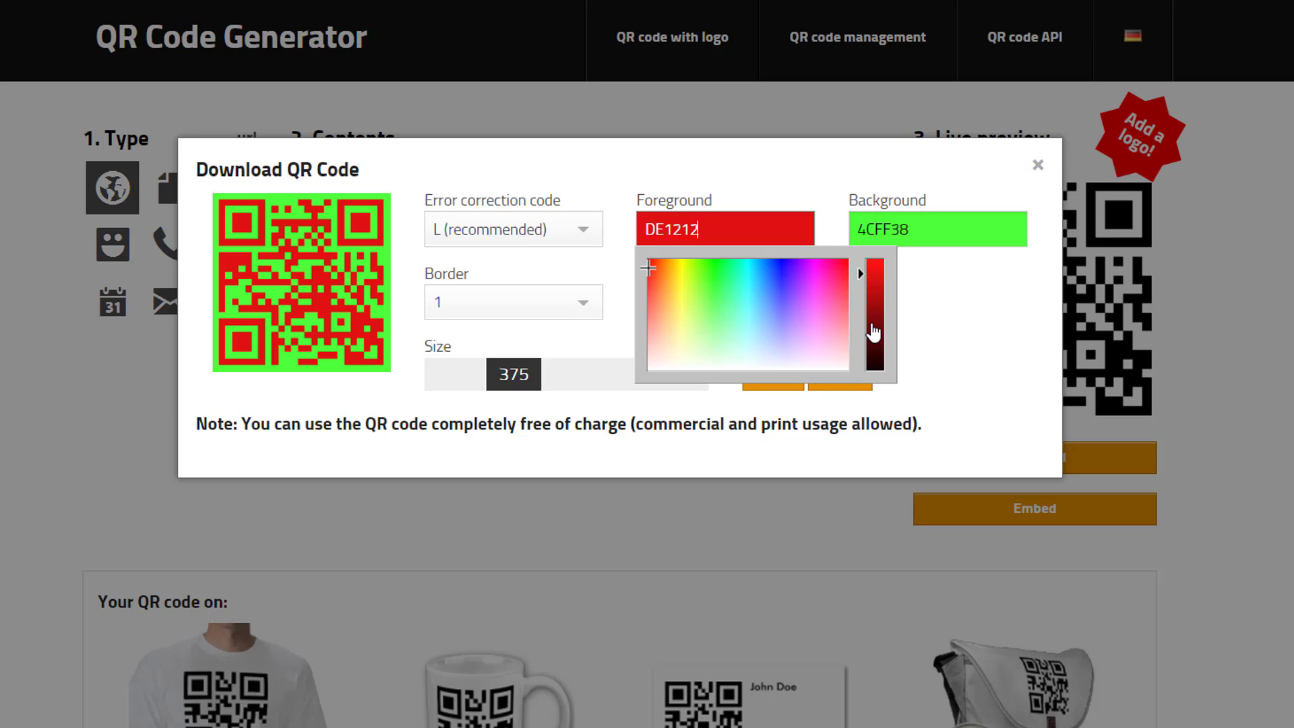
drag(872, 332, 874, 391)
click(896, 254)
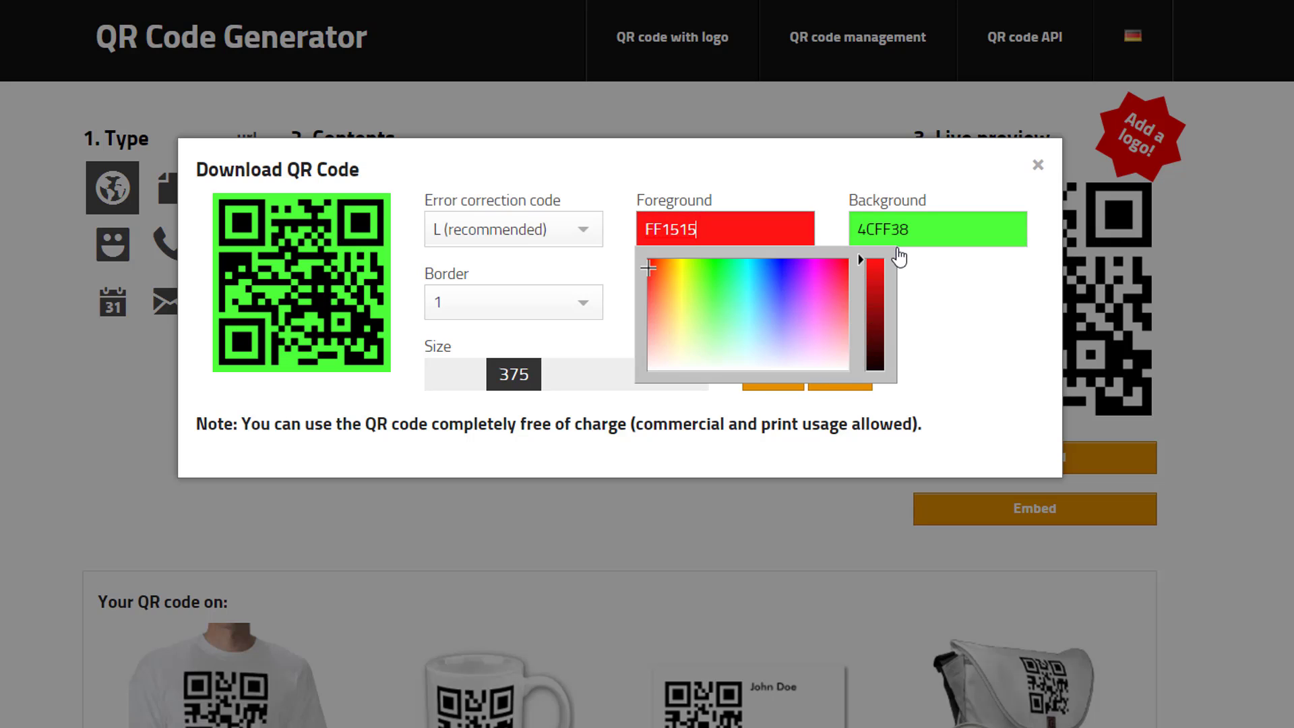
click(911, 230)
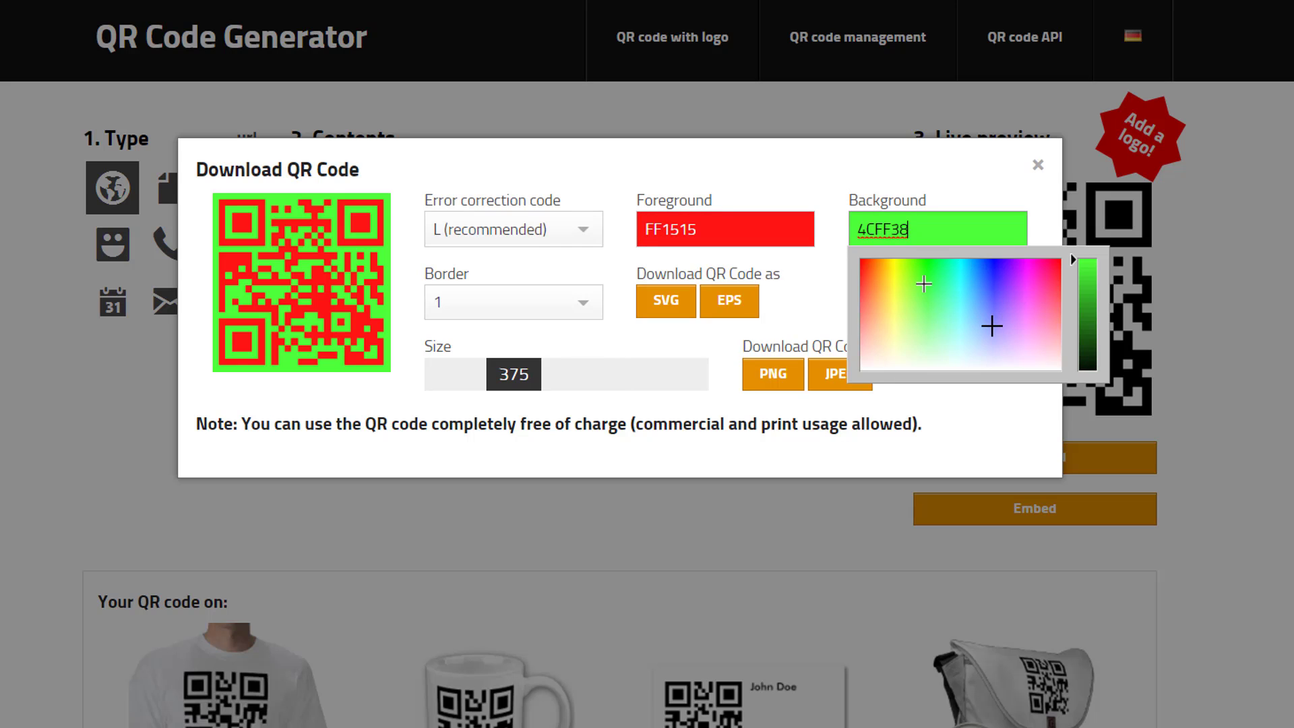
click(976, 367)
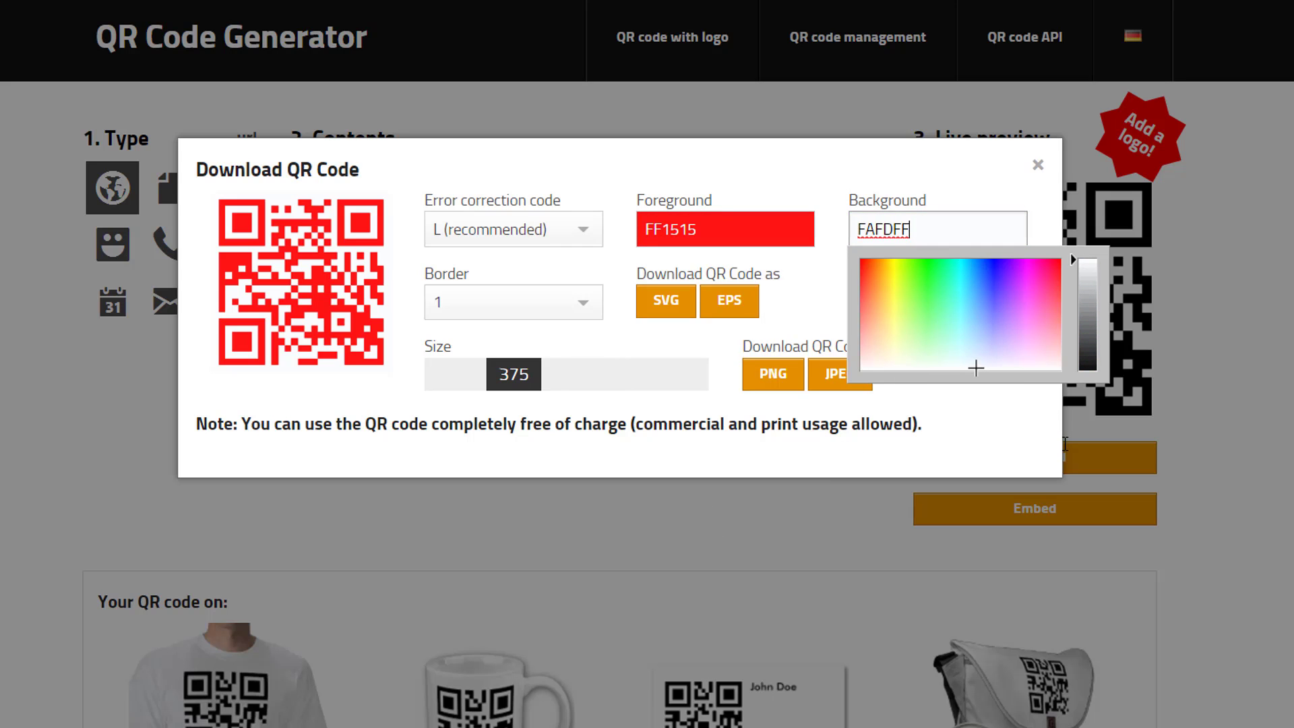
click(933, 317)
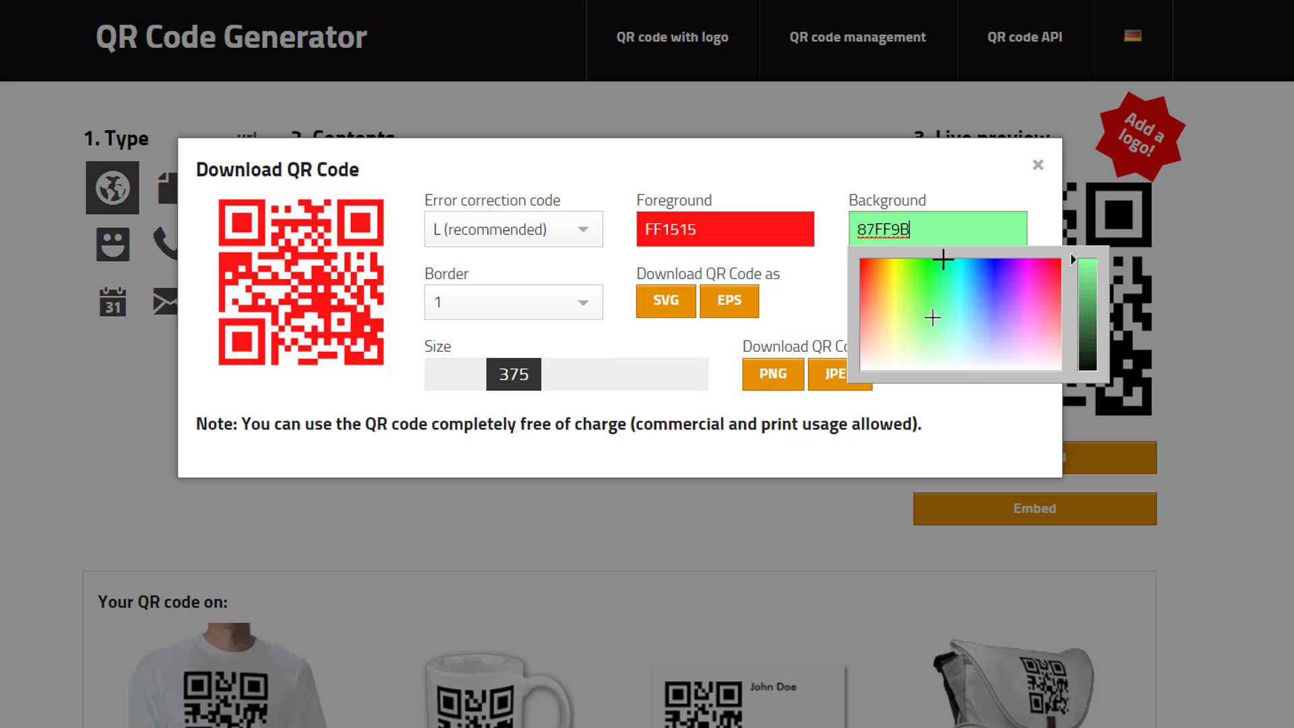
click(817, 394)
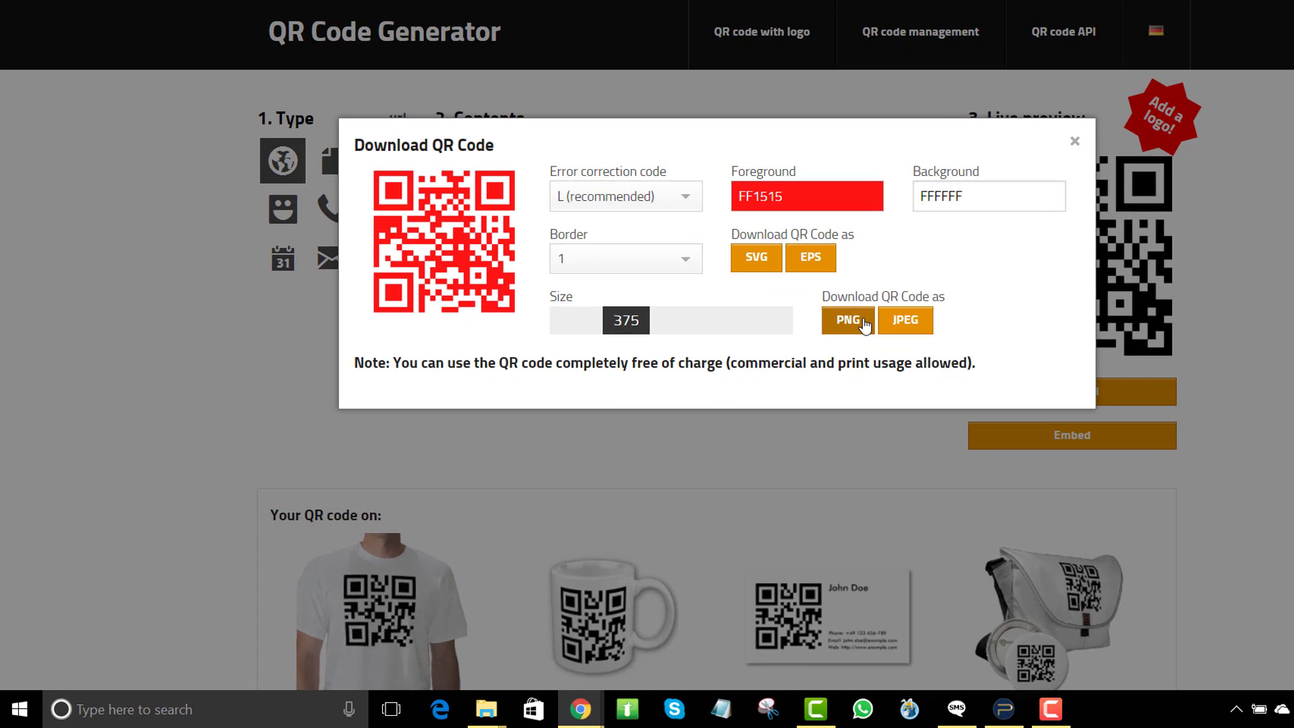
- Download the code as qrcode.jpeg and open the downloaded file
click(903, 325)
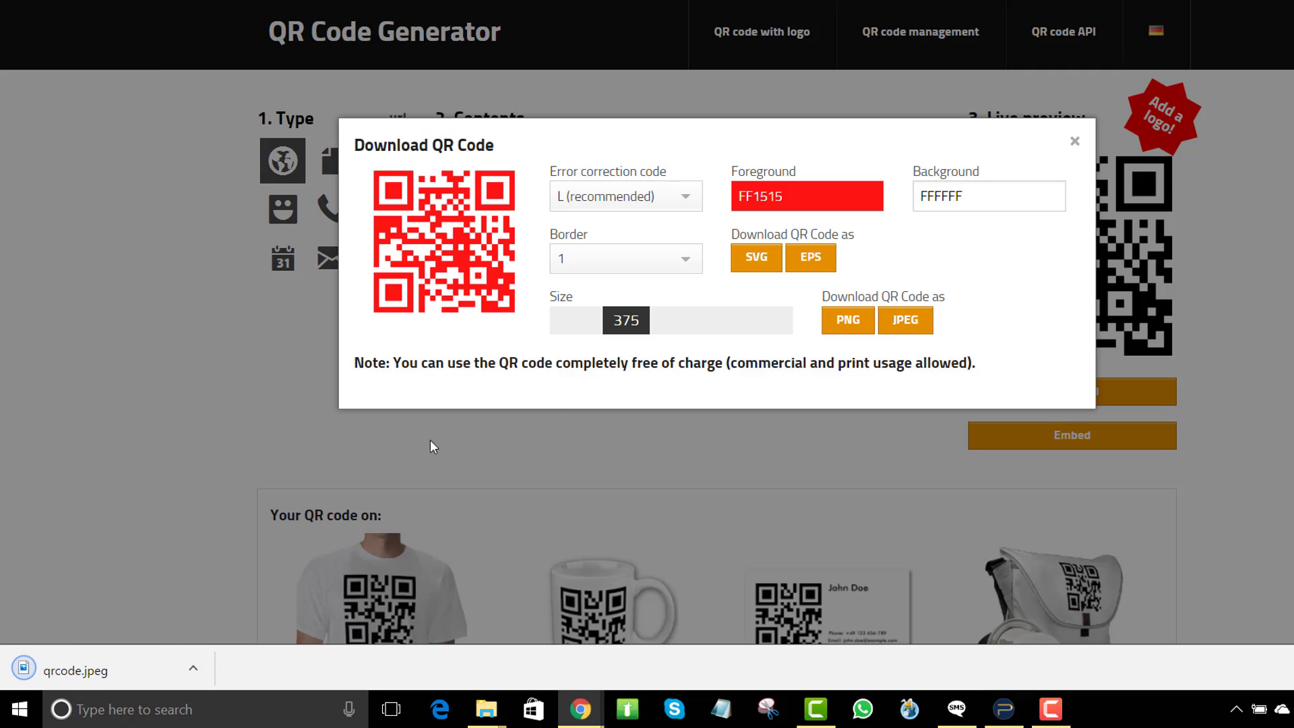
click(193, 669)
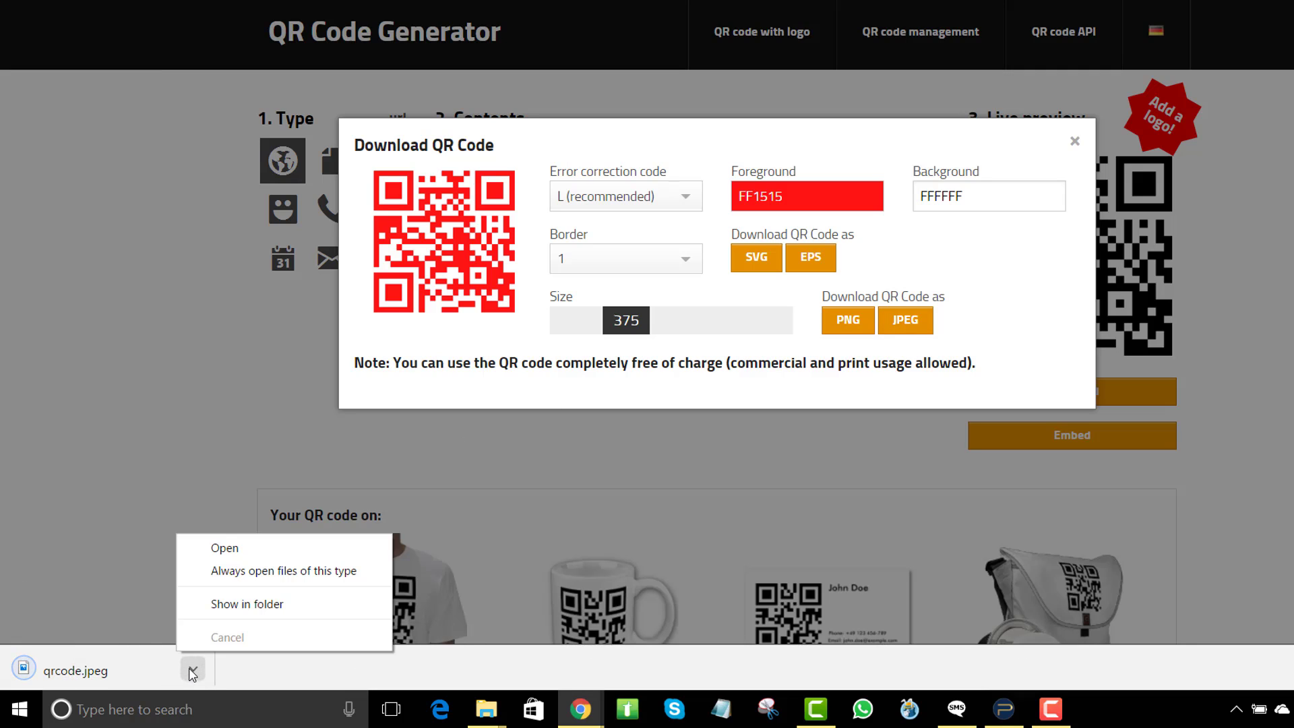
click(226, 545)
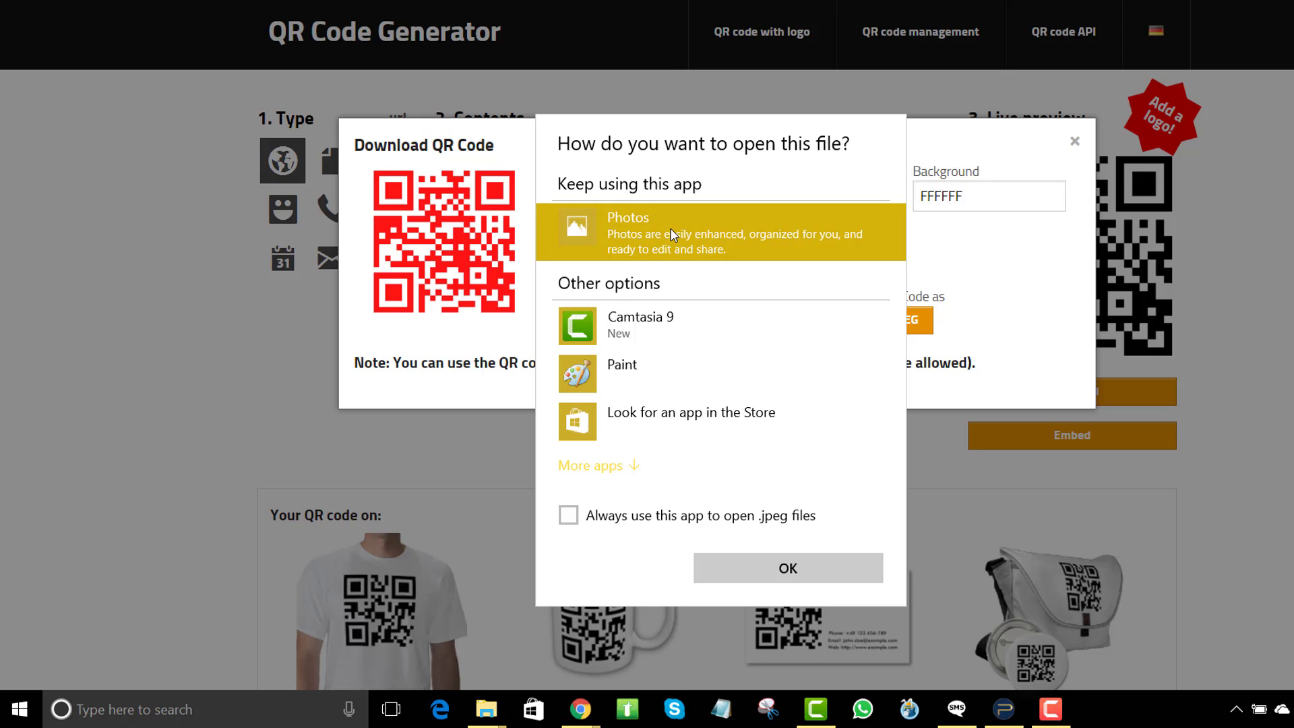
- View the red qrcode.jpeg in Photos, then close the viewer with Alt+F4
click(768, 568)
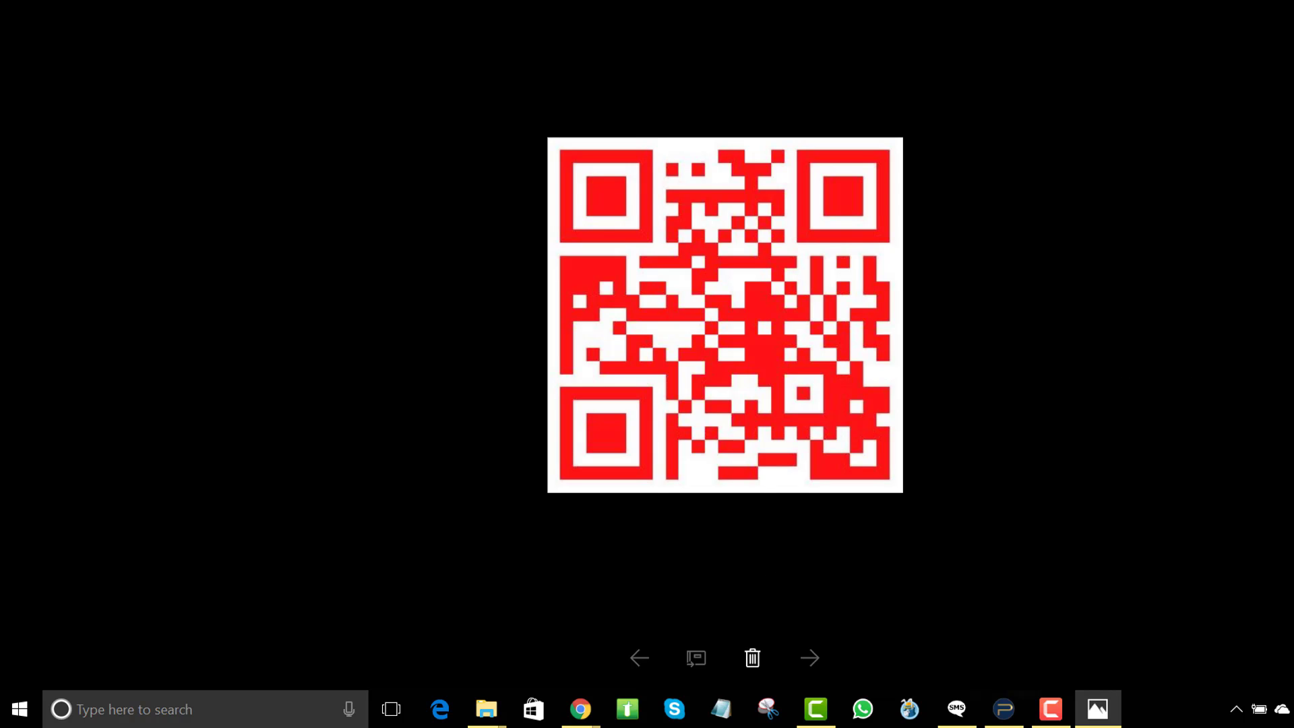
key(alt+F4)
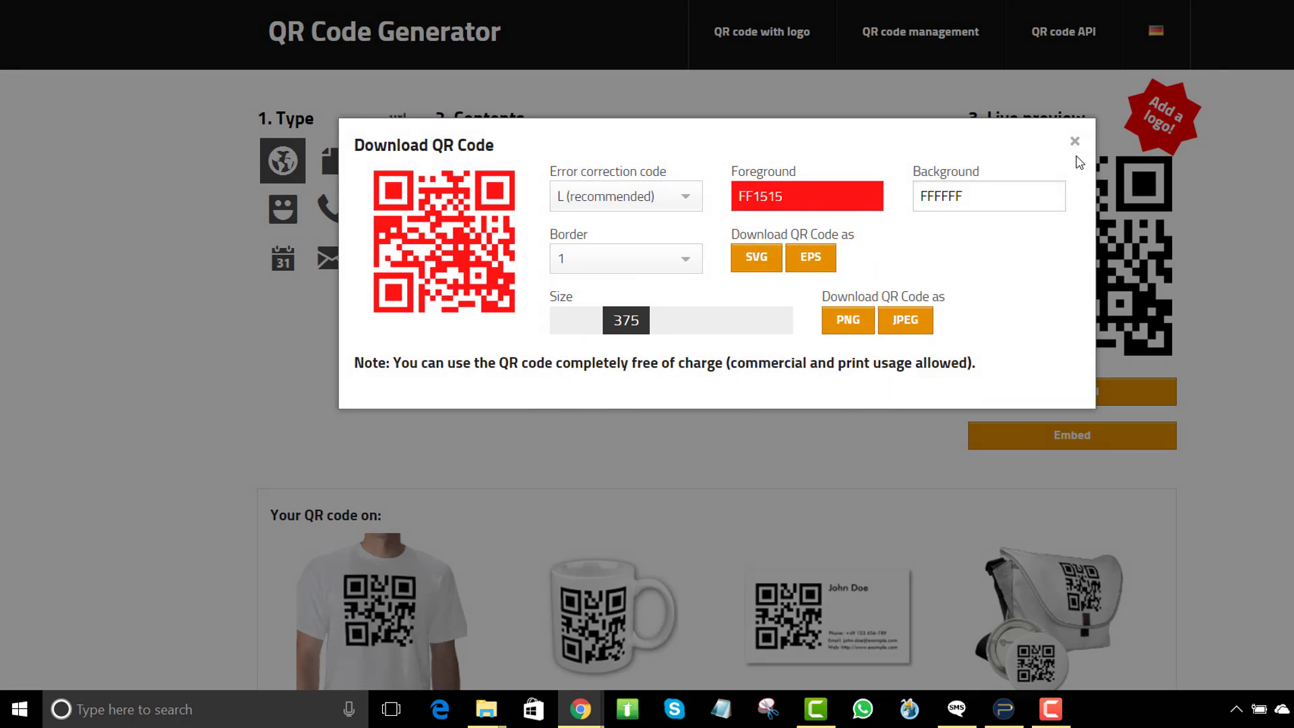
- Close the Download QR Code dialog and the 'Recommend us' popup
click(1075, 142)
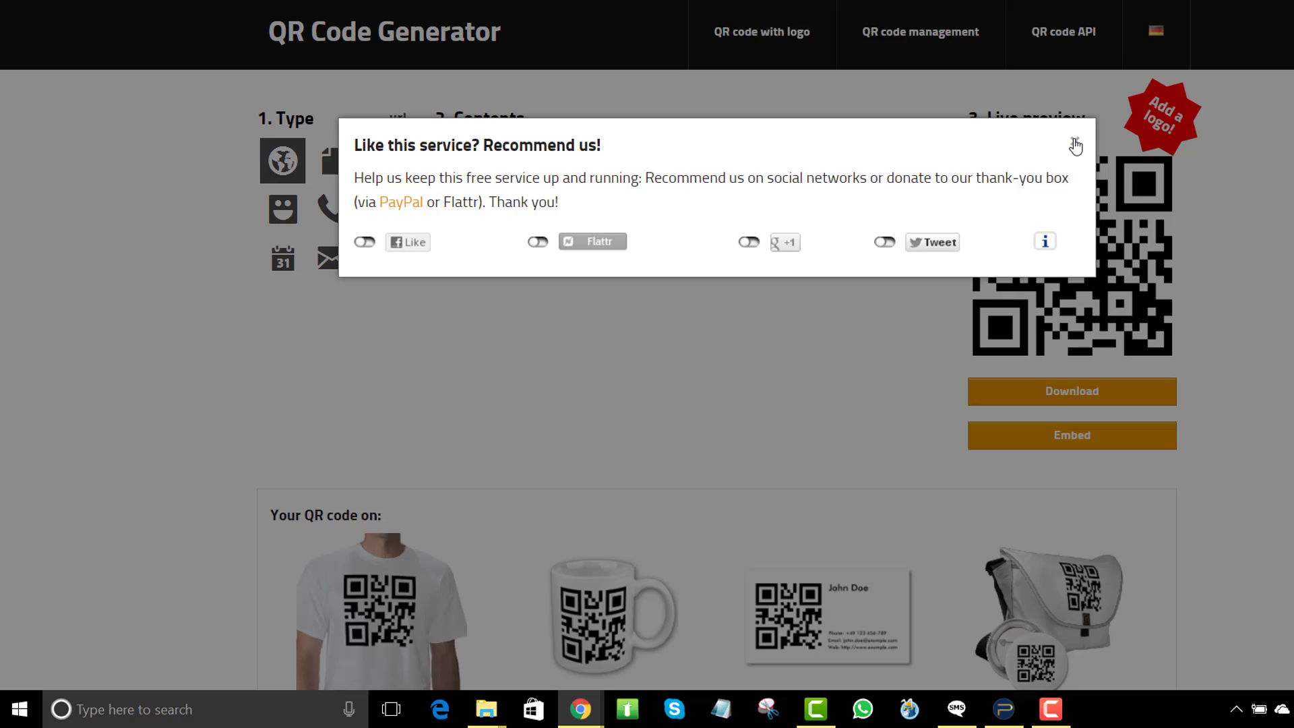
click(1076, 144)
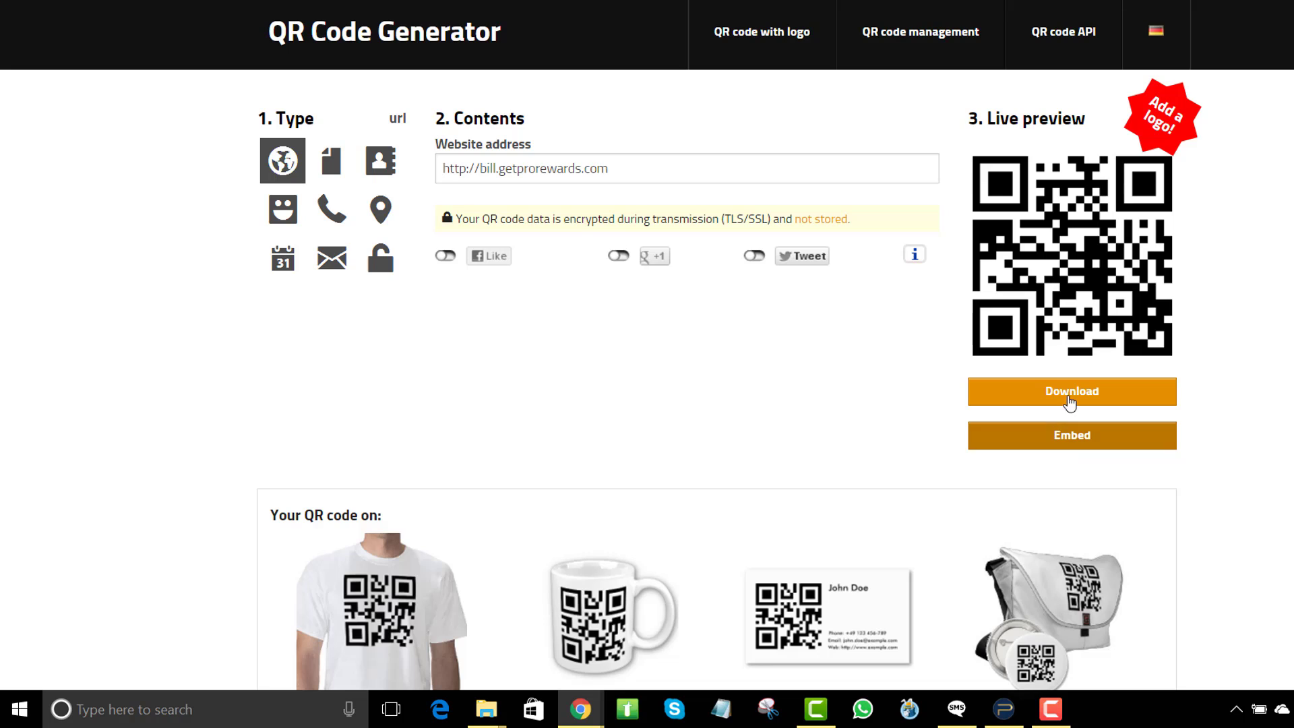
click(1082, 437)
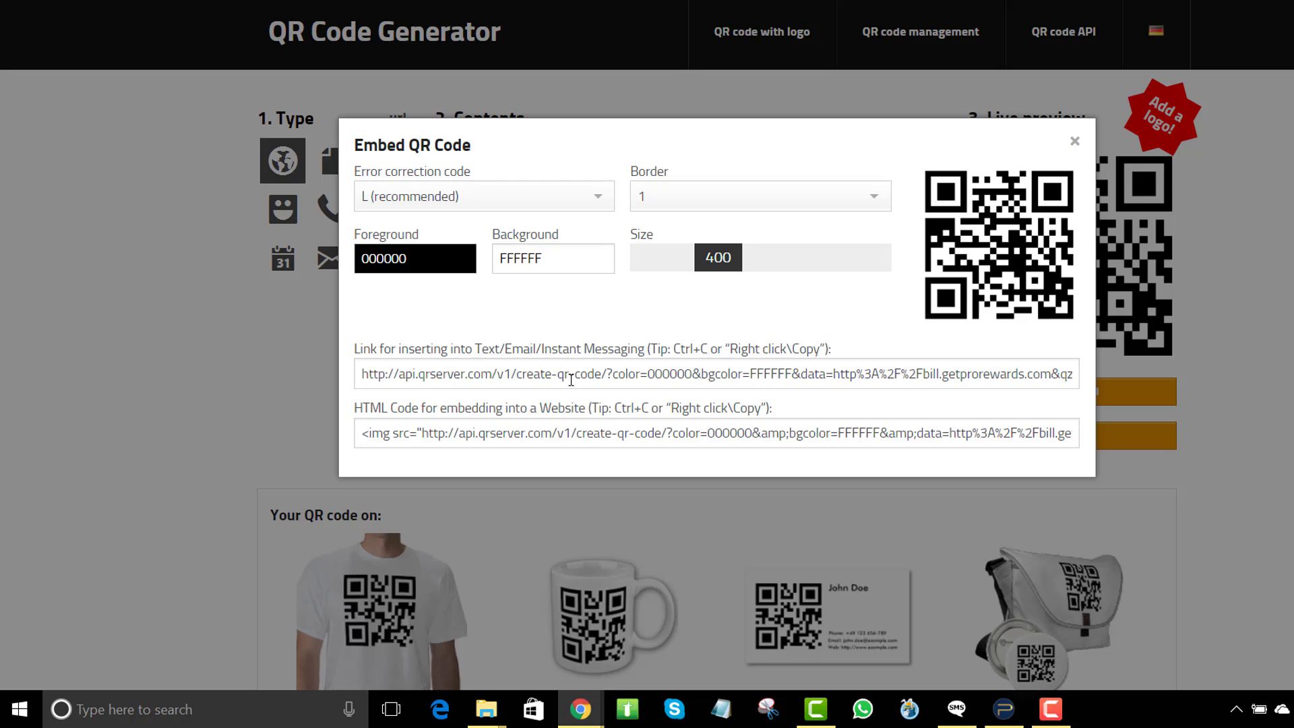
click(577, 426)
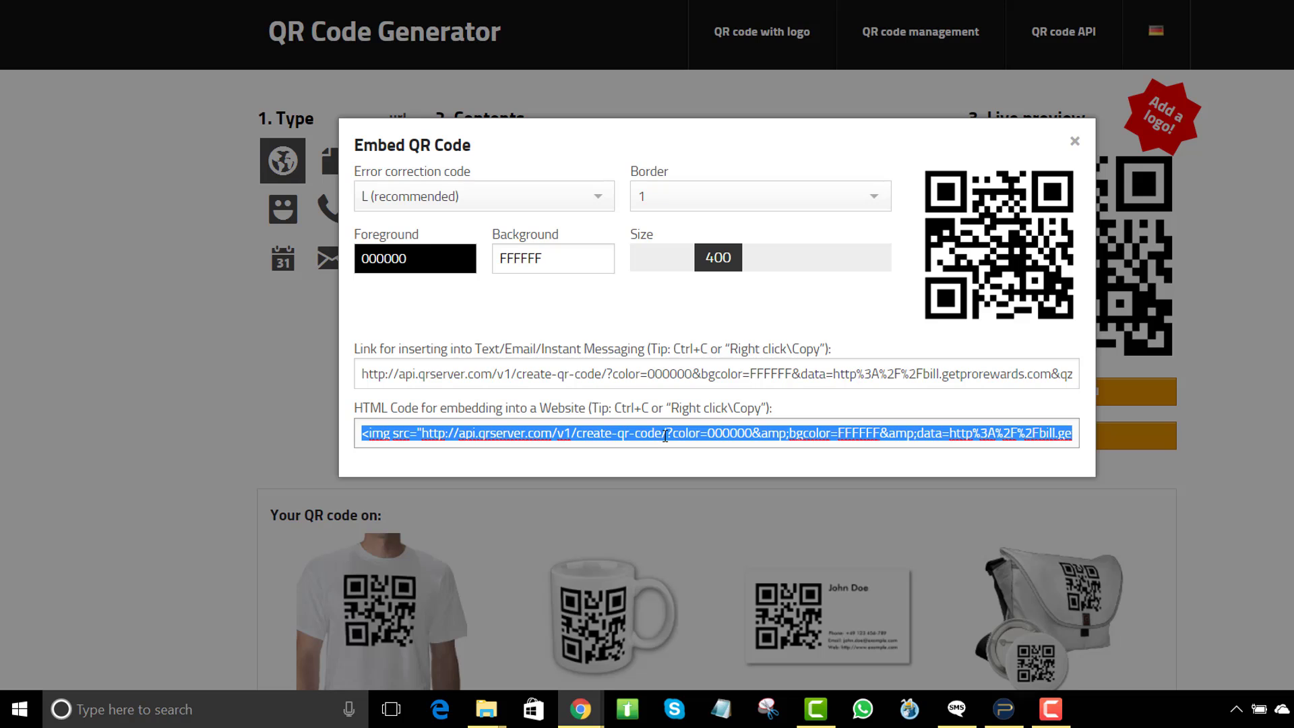
click(1075, 141)
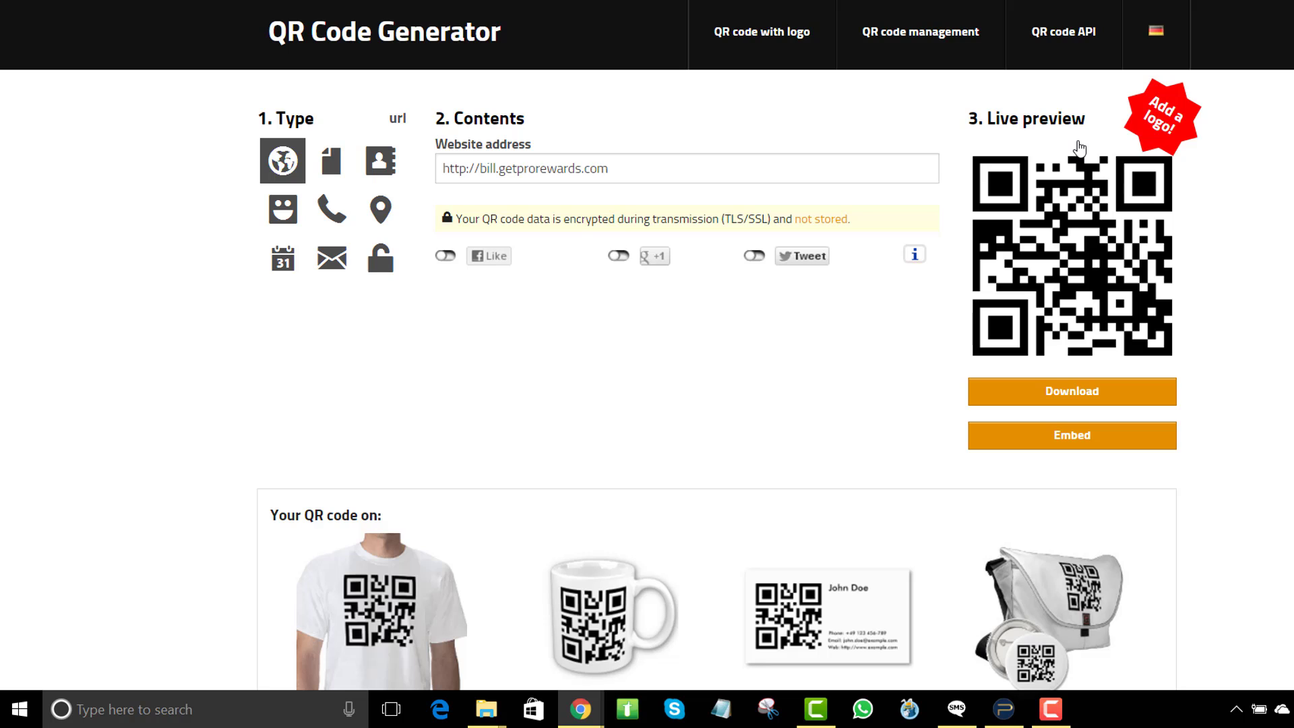
- Encode the plain text 'jhkhaksduhk', then switch to the vCard contact type
click(333, 172)
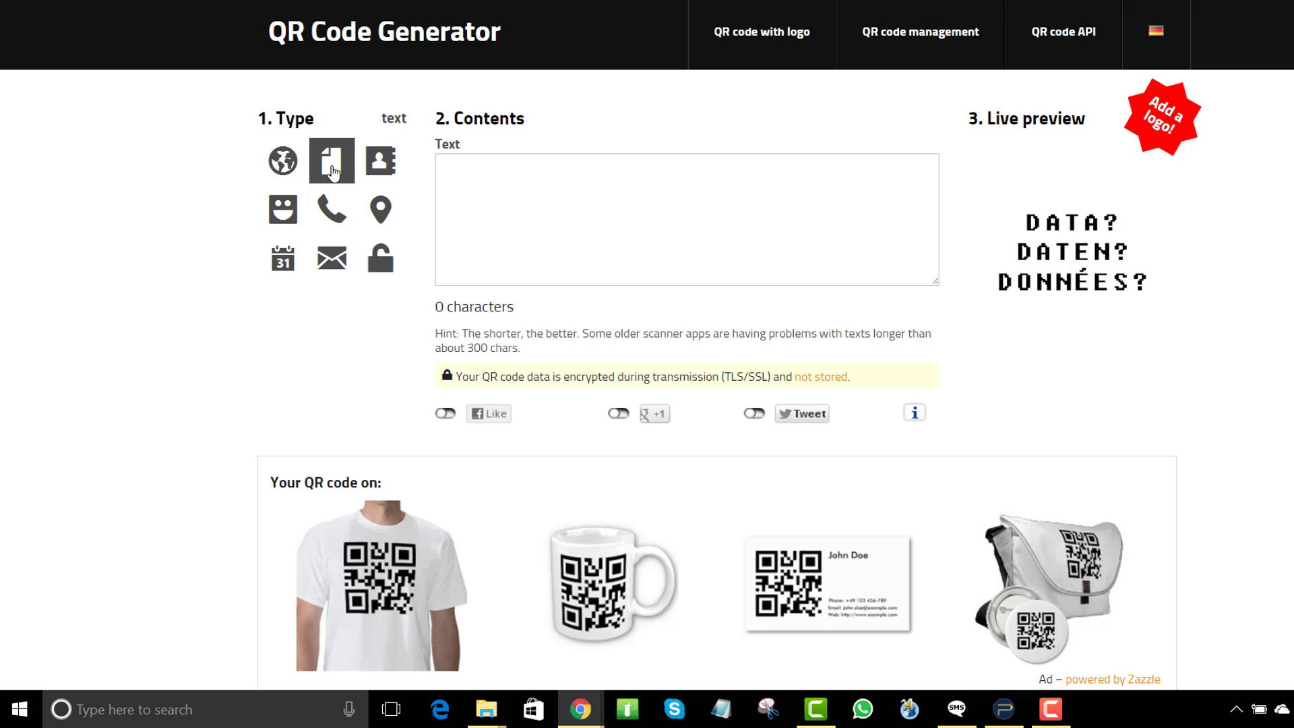
click(532, 215)
text(jhkhaksduhk)
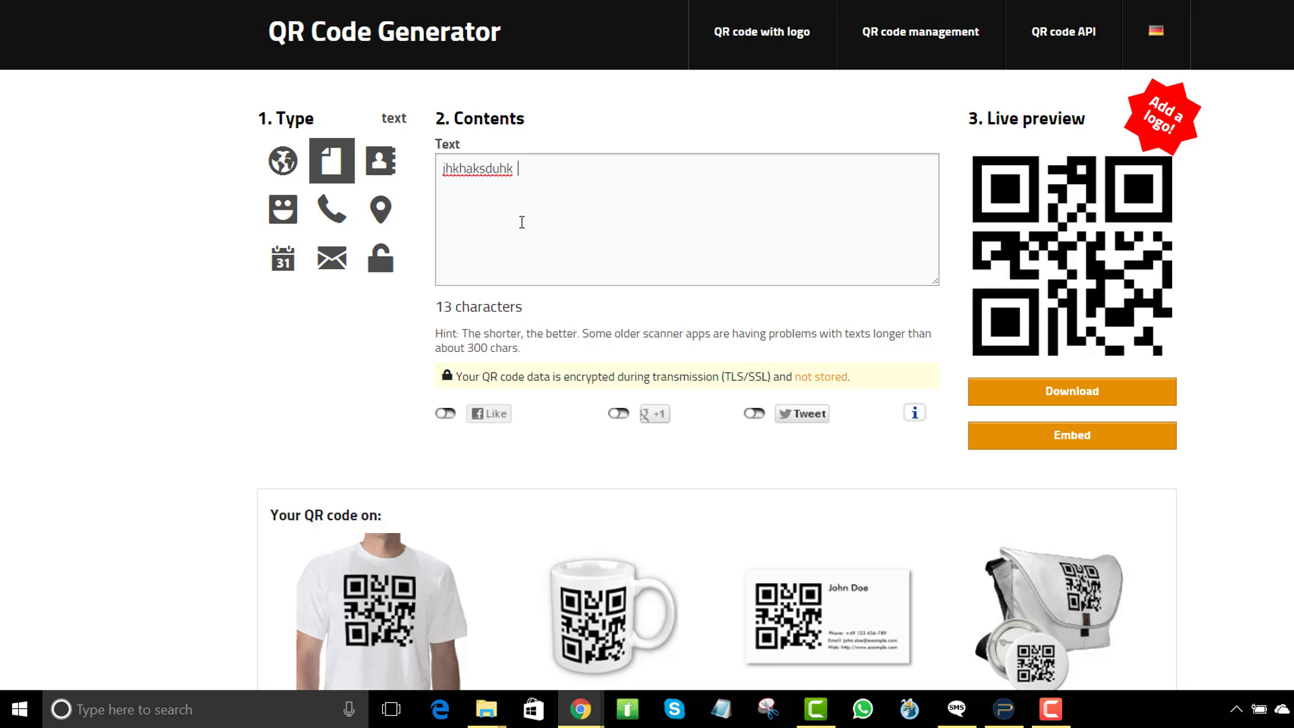
click(382, 167)
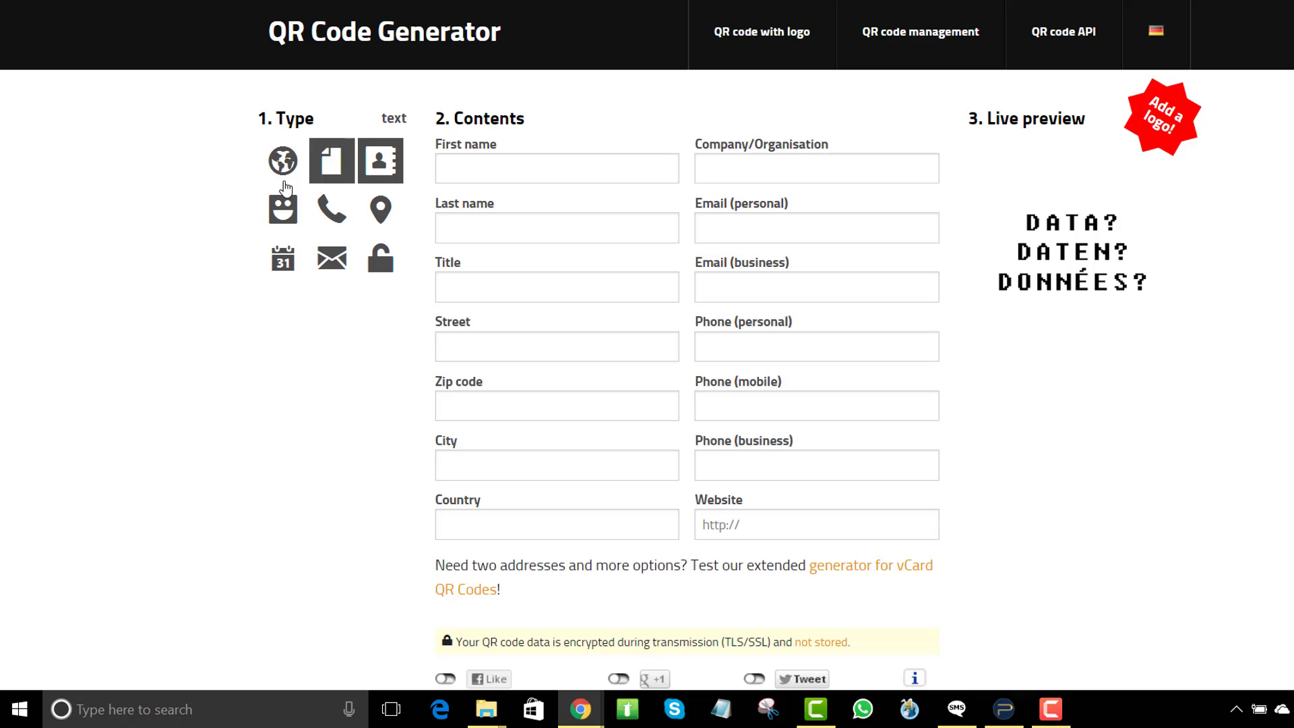
- Make an SMS code with the country code, area code, phone number and message 'Testing'
click(281, 210)
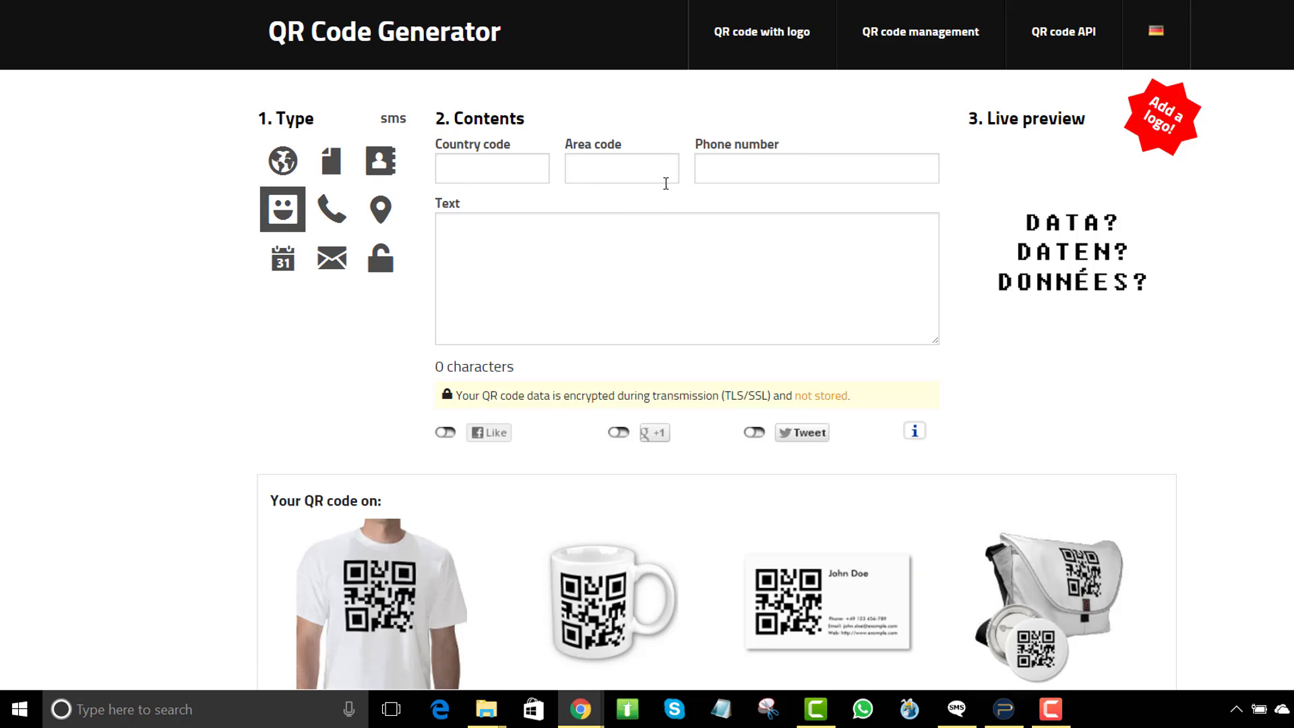
click(525, 176)
key(Tab)
key(Tab)
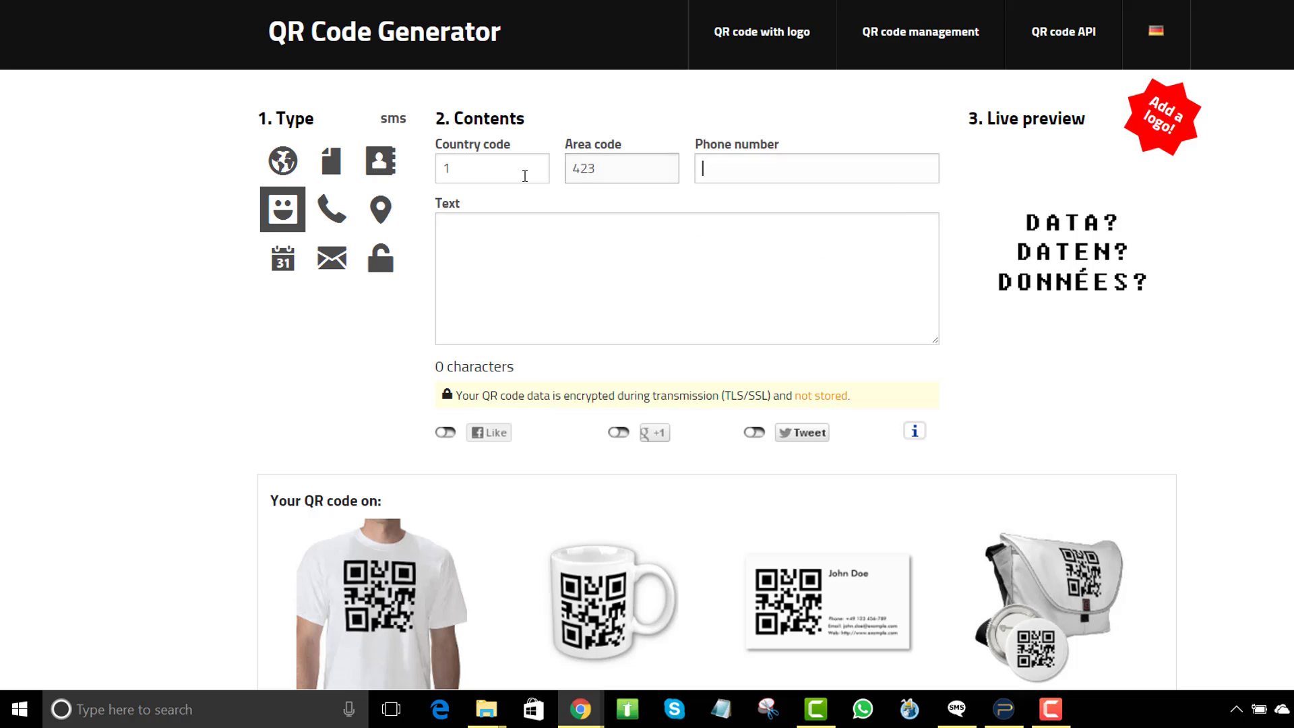
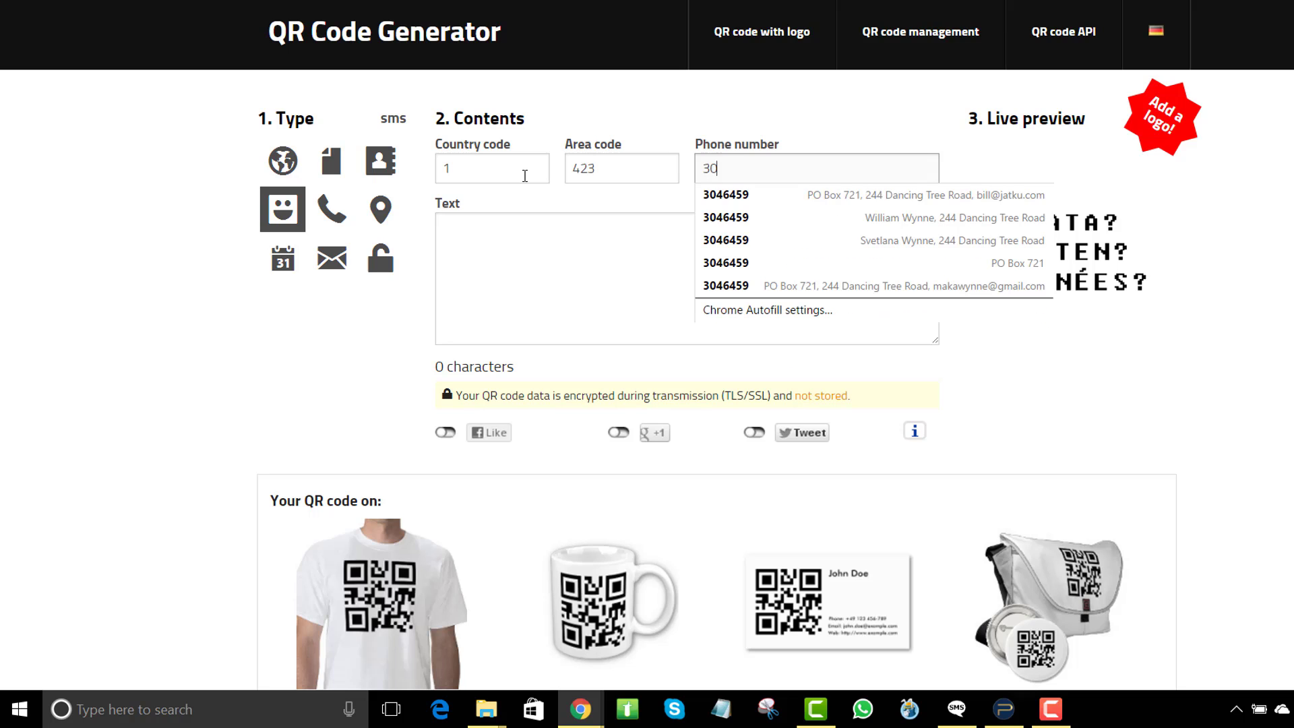
key(Tab)
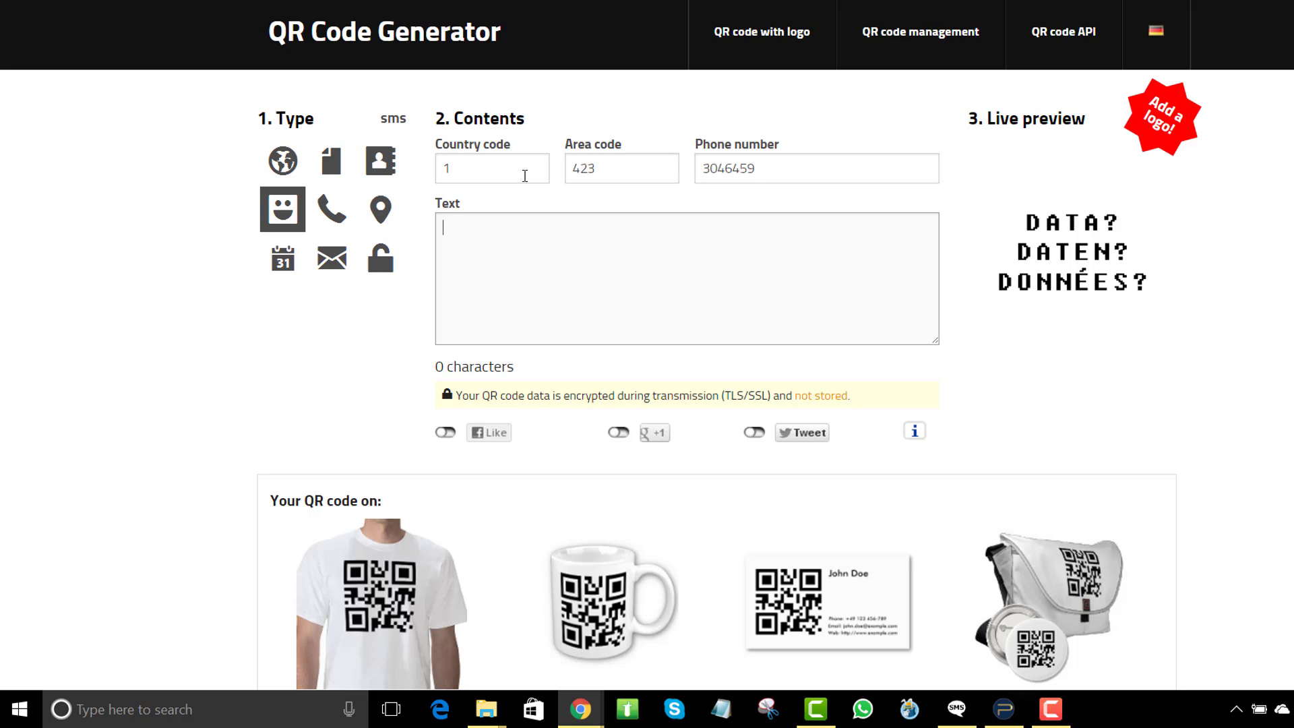
text(Testing)
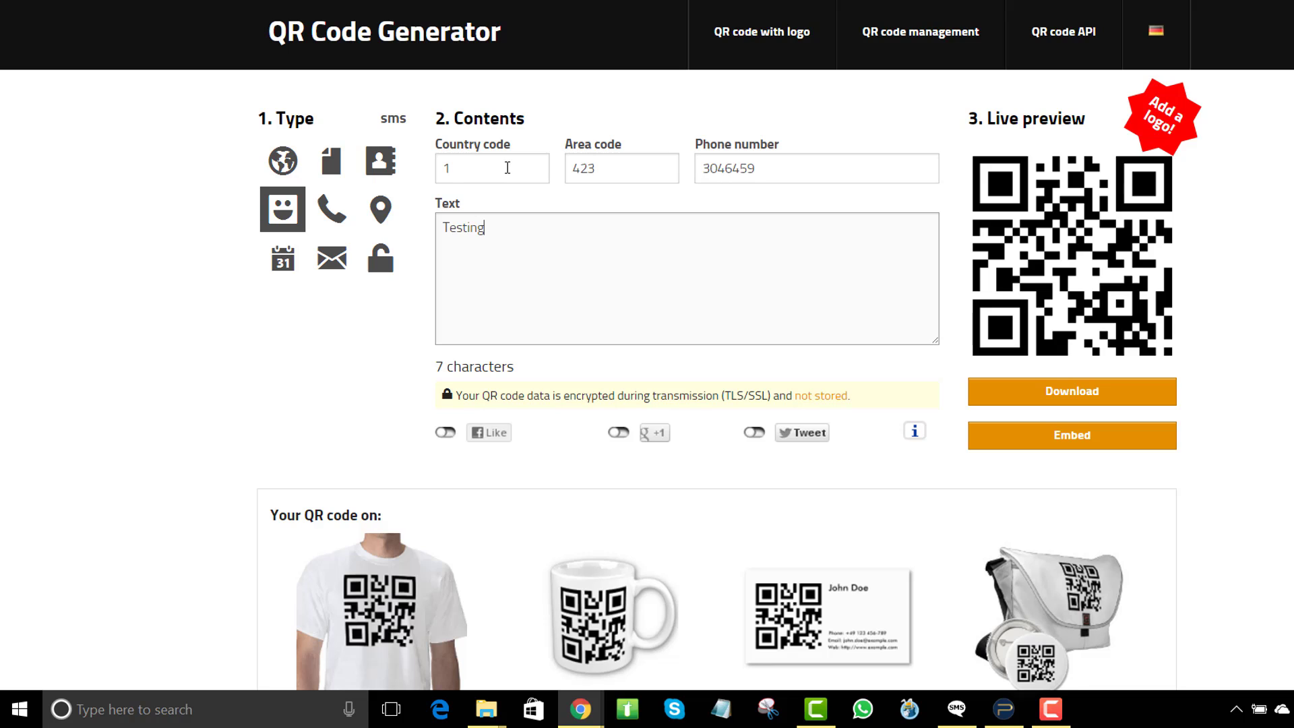
- Browse the Call, Geolocation, Event, Email and Wifi types, ending back on URL
click(332, 211)
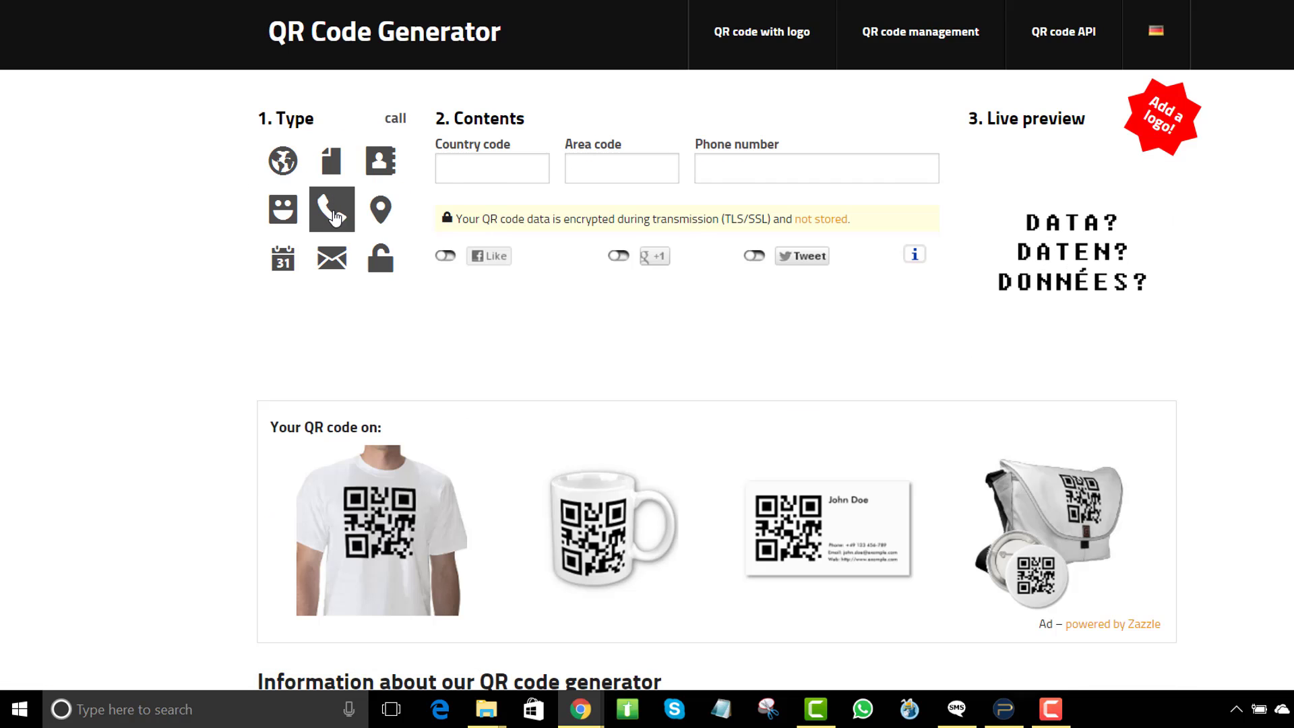
click(378, 216)
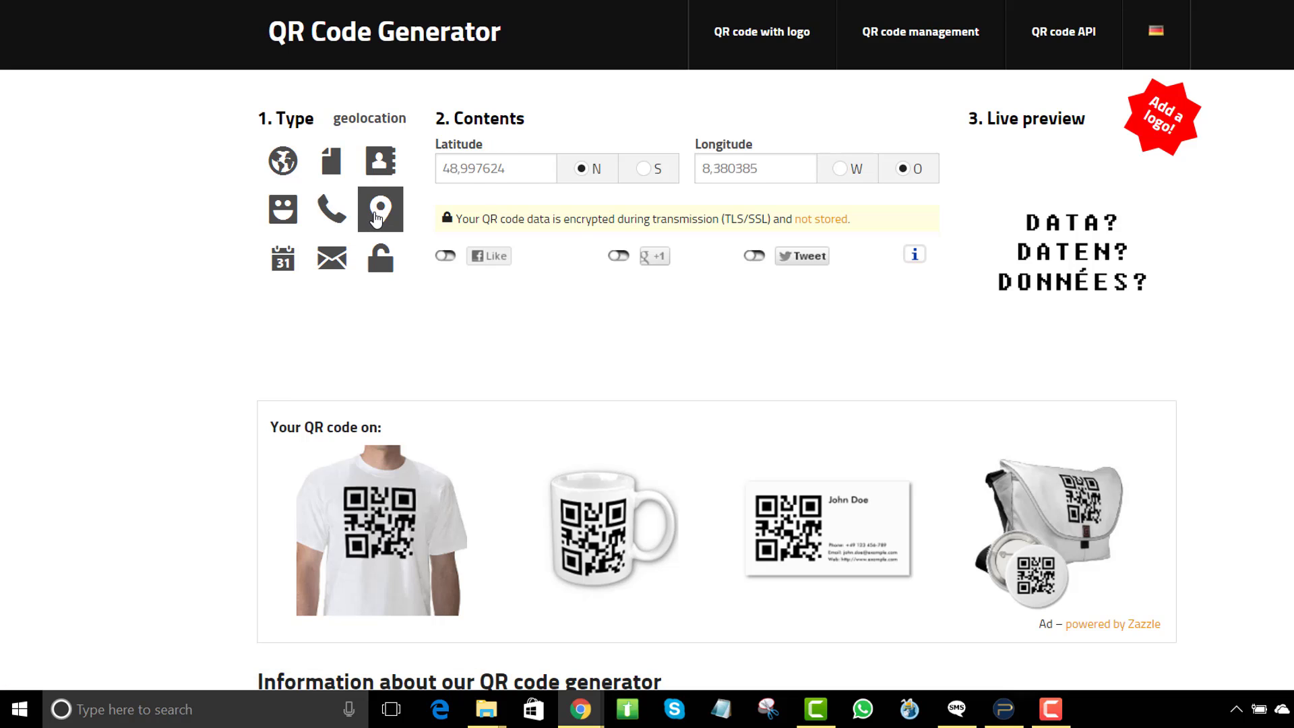
click(289, 267)
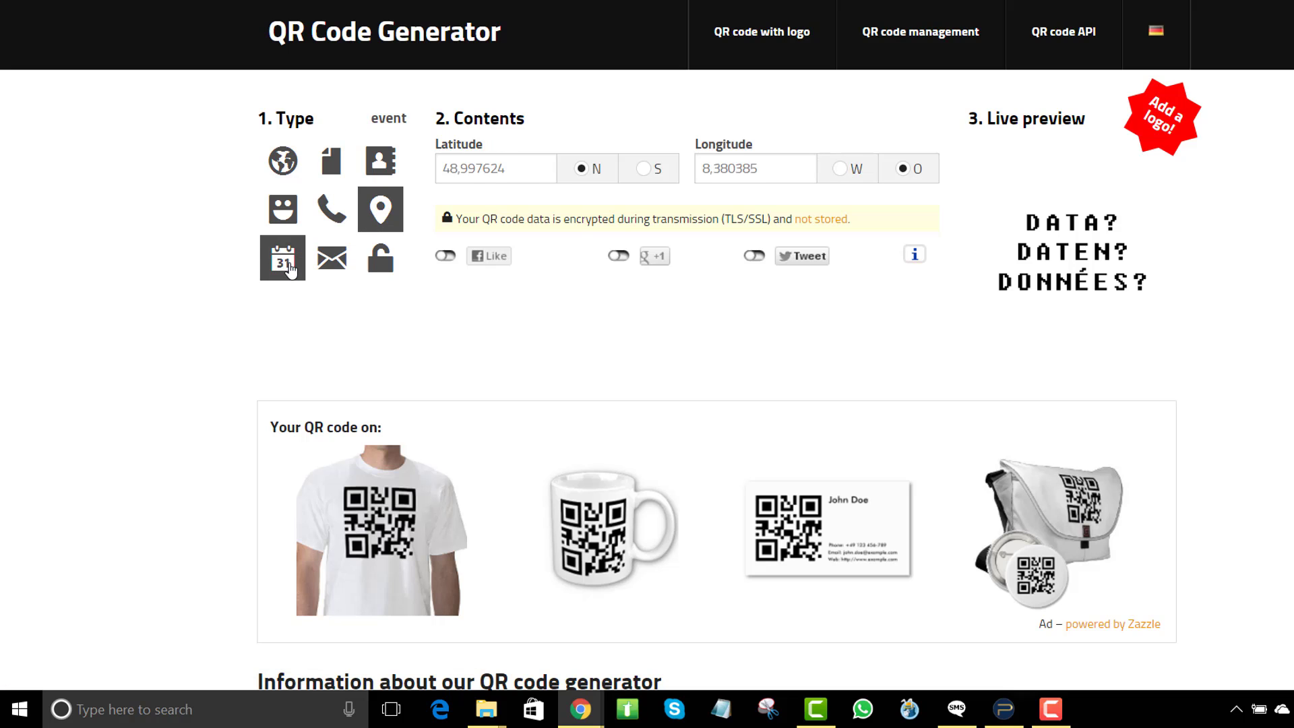
click(331, 269)
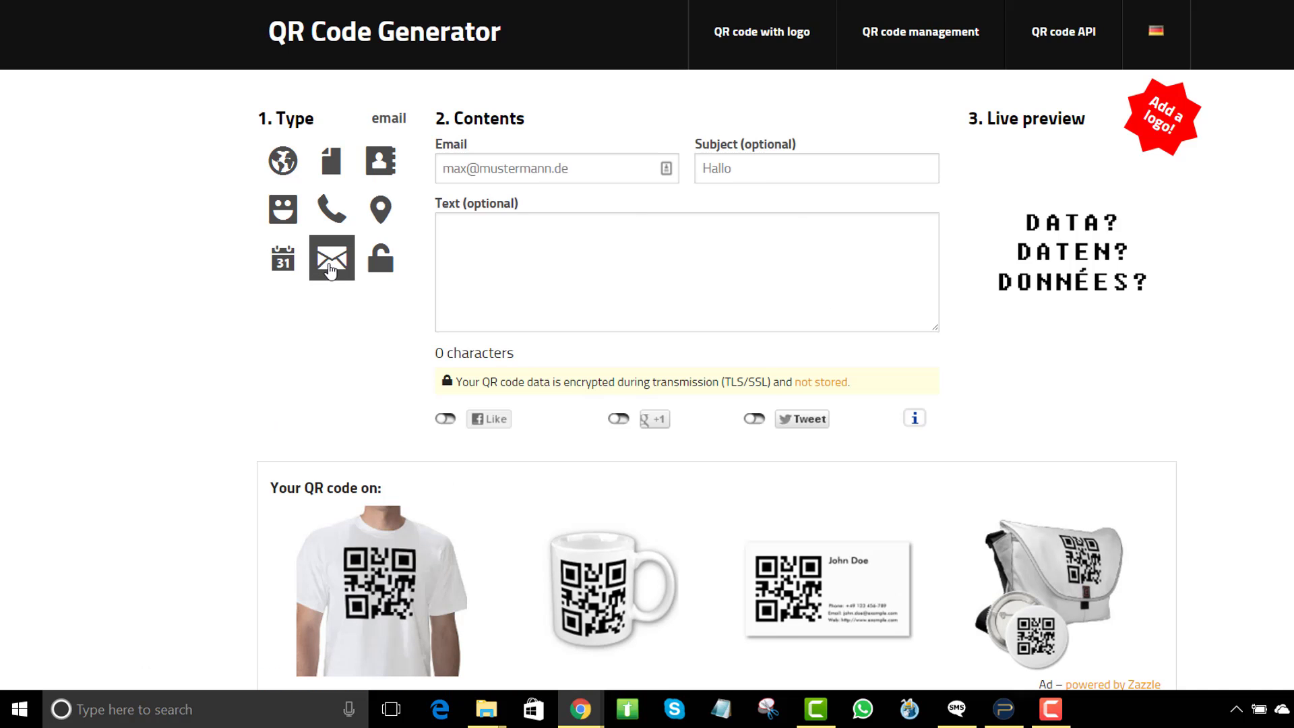
click(373, 266)
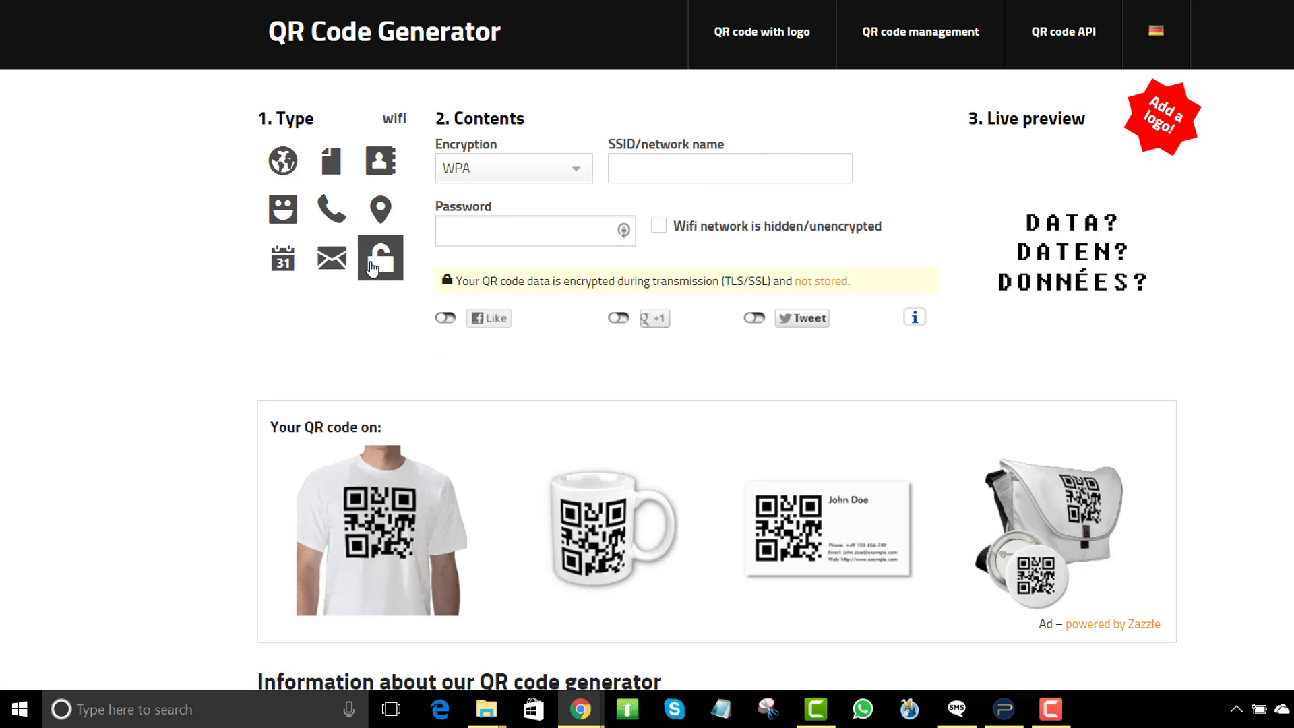
click(283, 163)
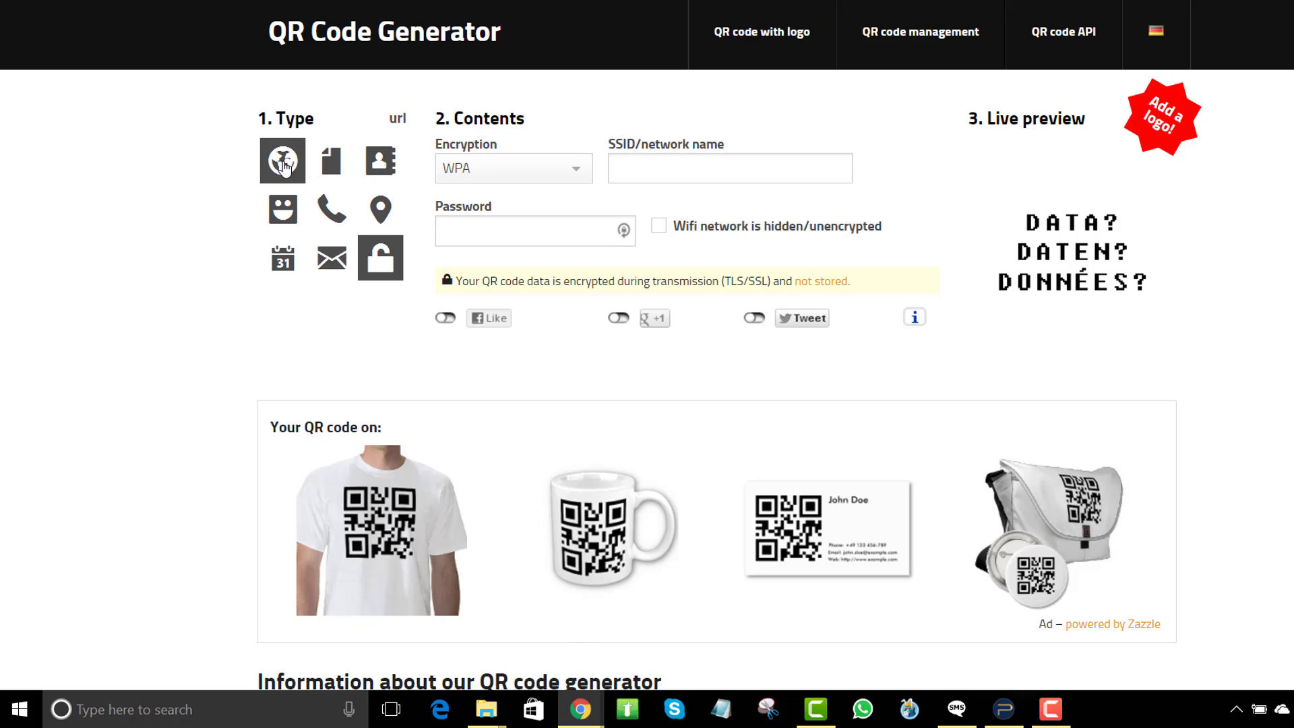